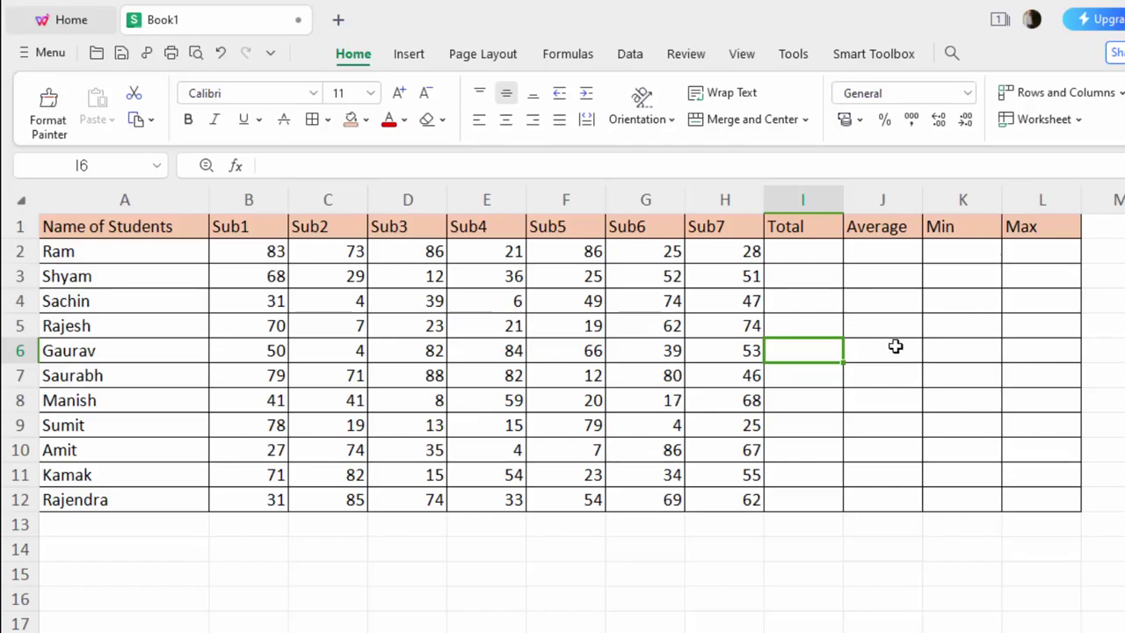
Enter =SUM(B2:H2) in I2 and fill it down to I12 for all eleven students
left_click(815, 260)
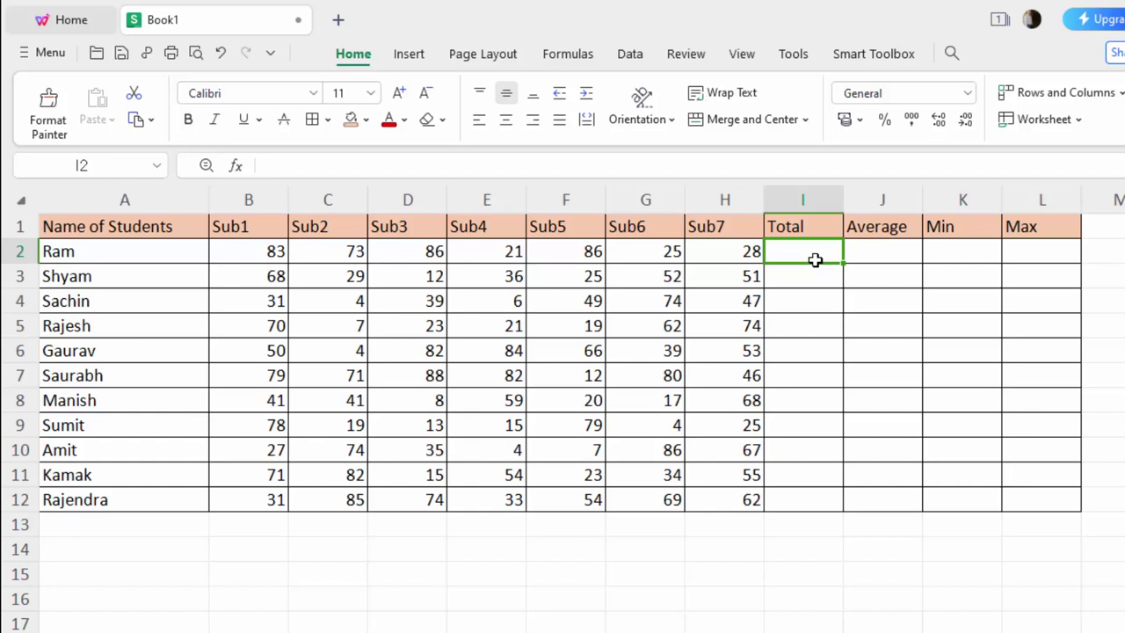
type("=")
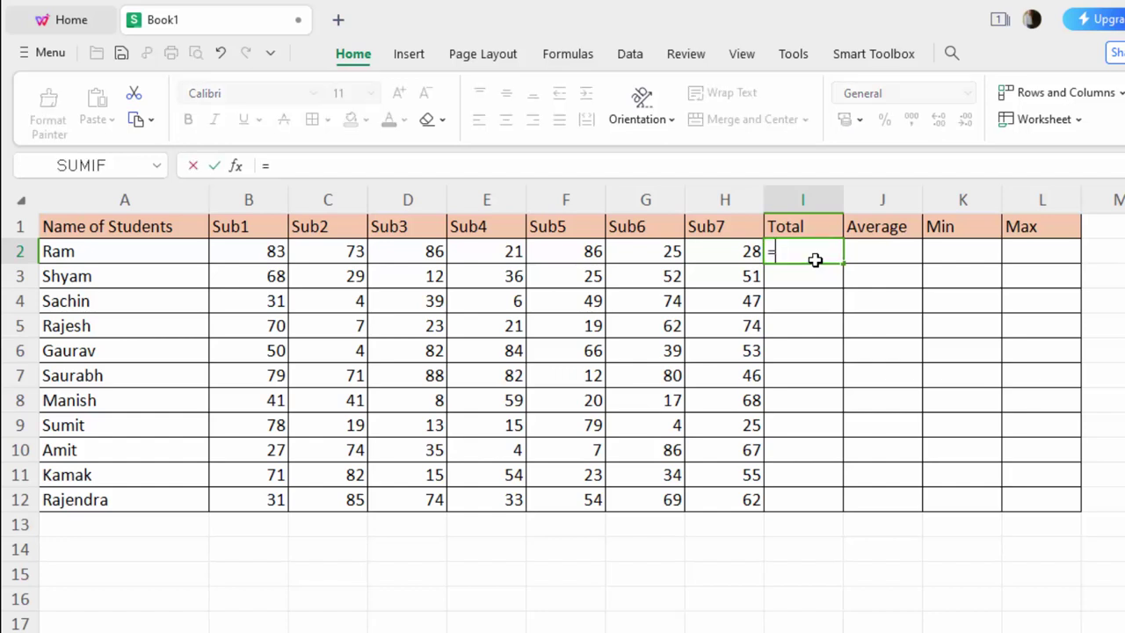
type("sum")
key("Tab")
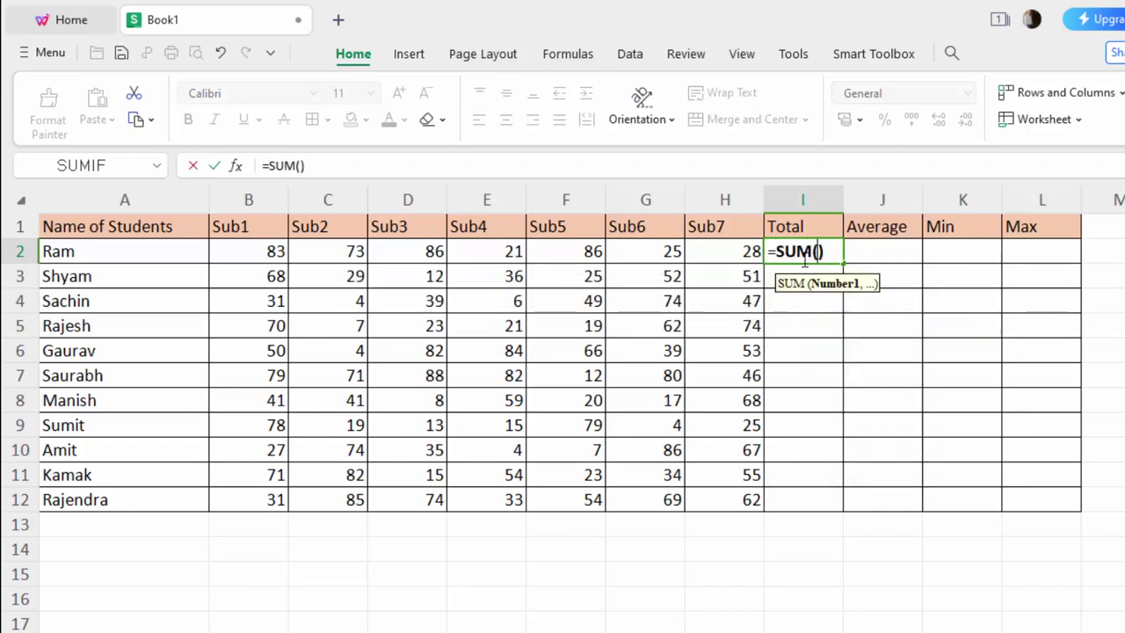
left_click(261, 257)
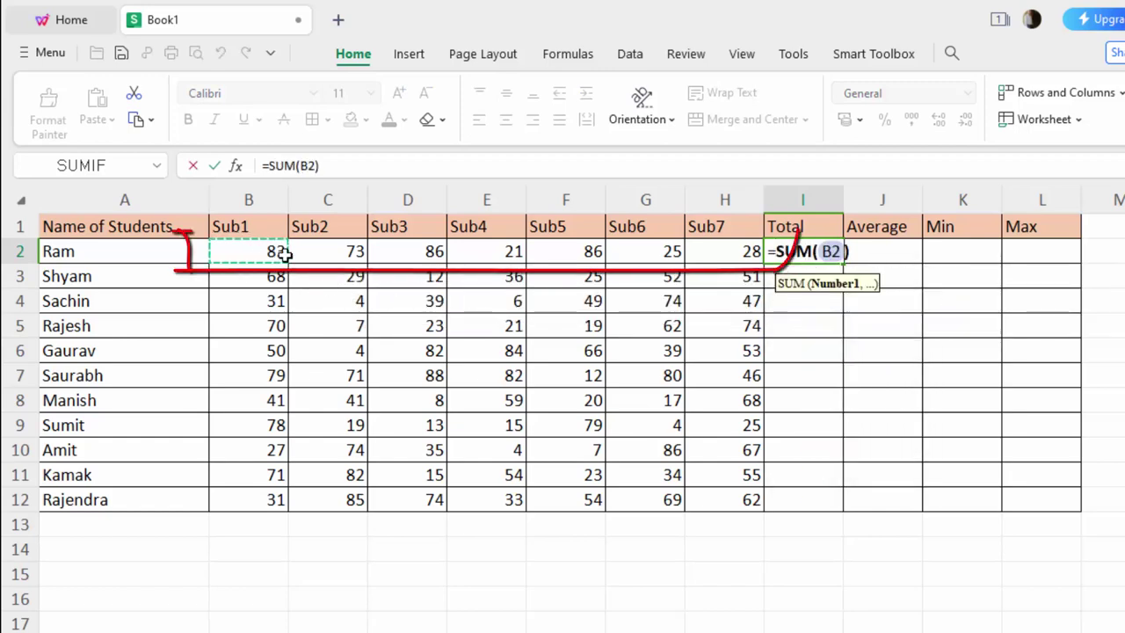
left_click_drag(285, 254, 596, 254)
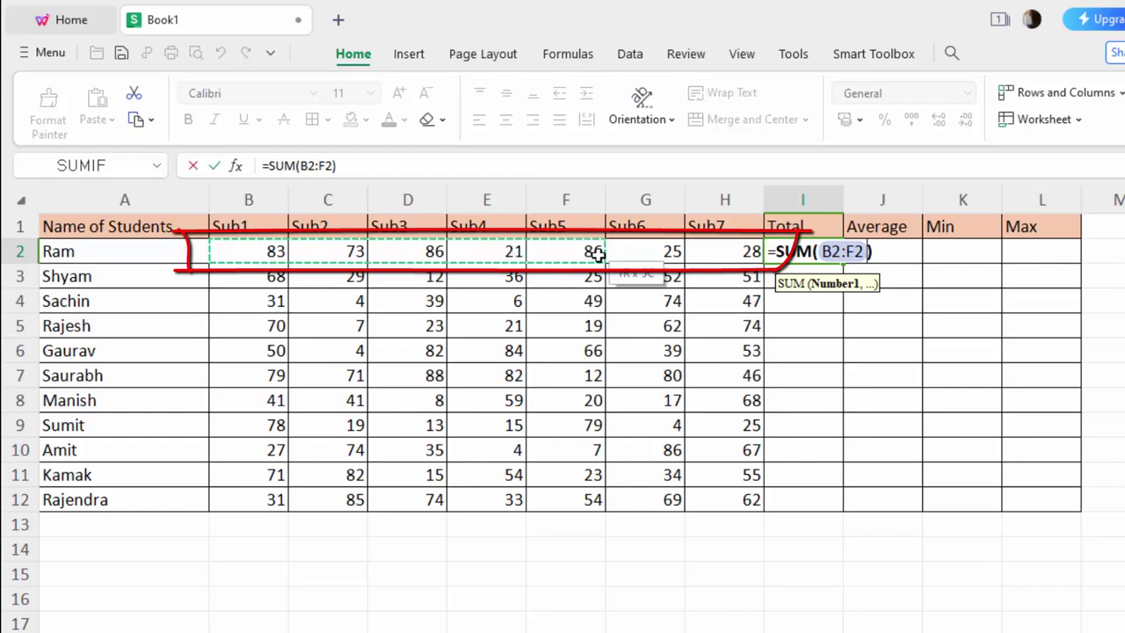
left_click_drag(597, 254, 709, 252)
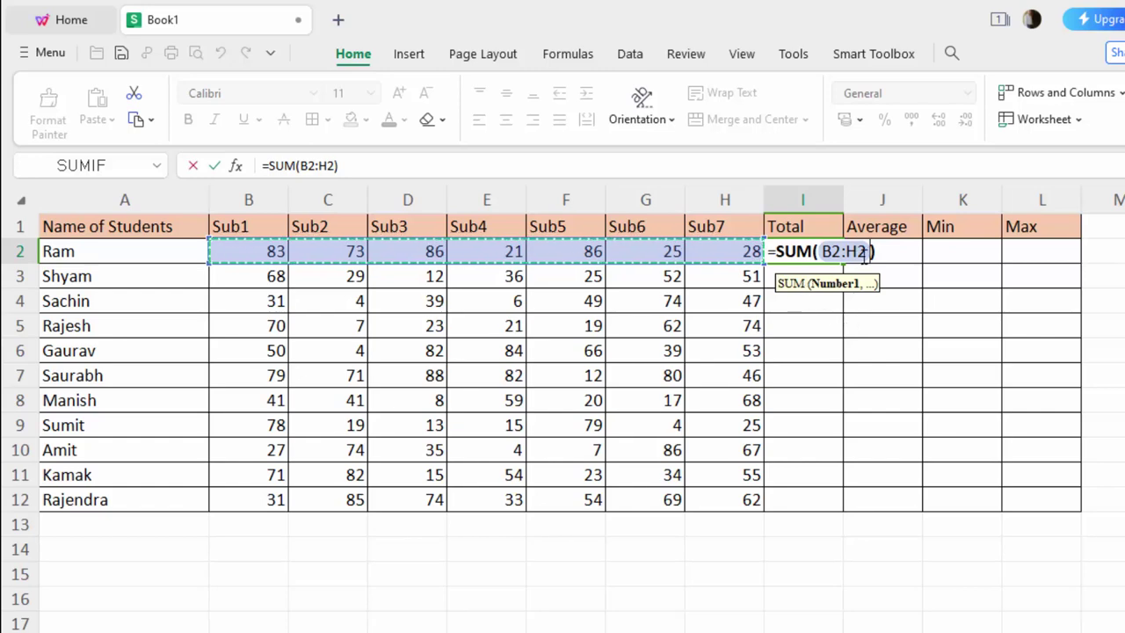
key("Return")
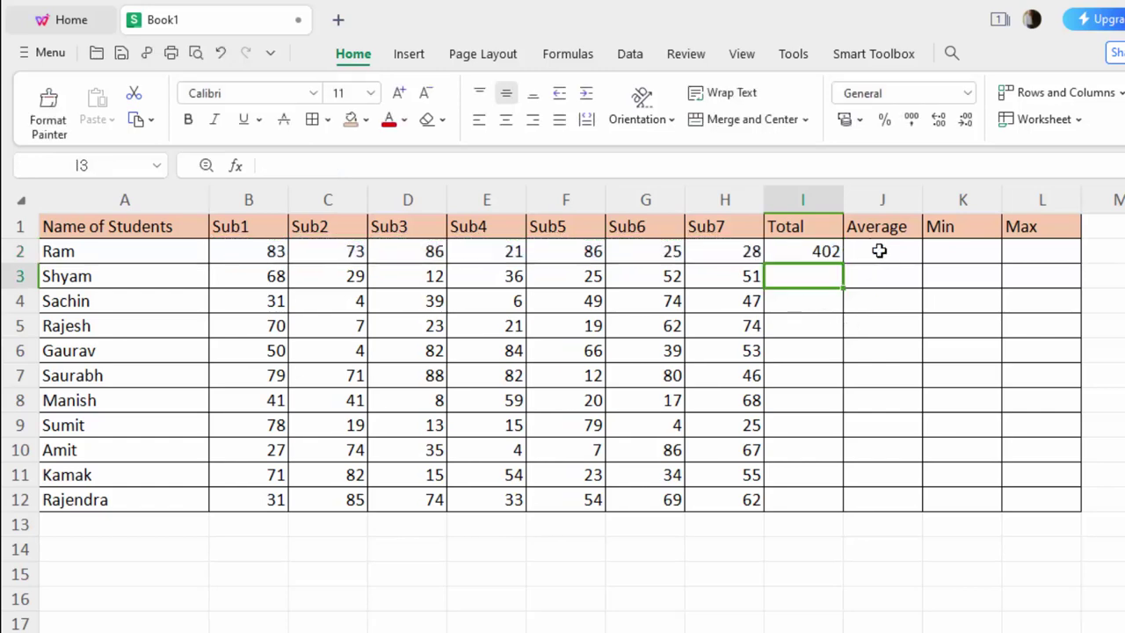
left_click(809, 250)
double_click(842, 263)
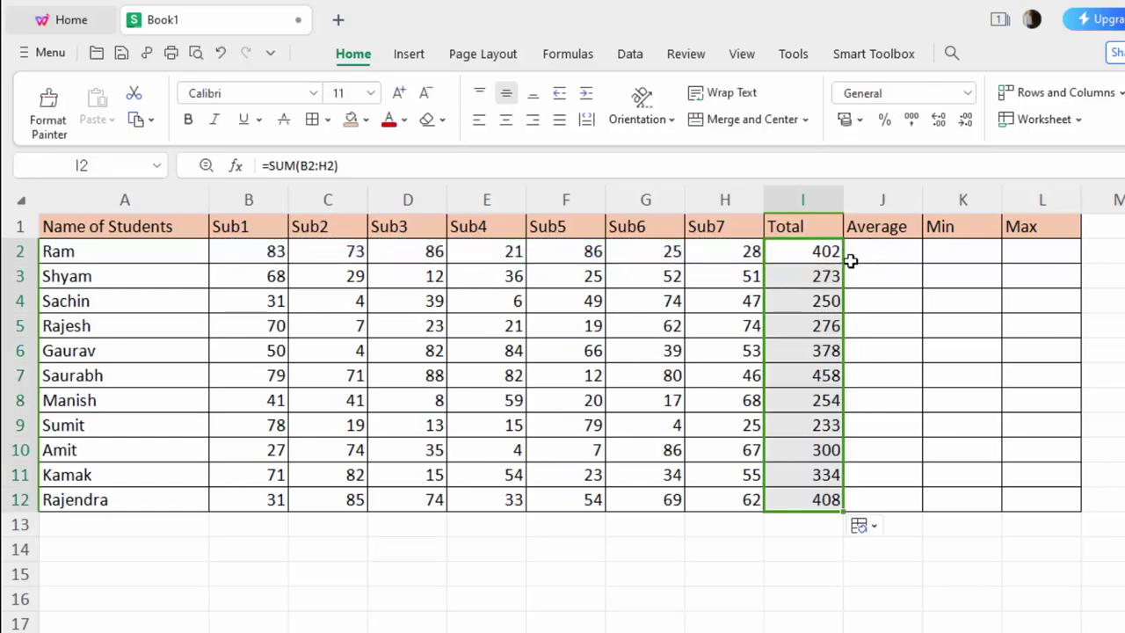
left_click(877, 249)
Enter =AVERAGE(B2:H2) in J2 and copy it down through J12
type("=")
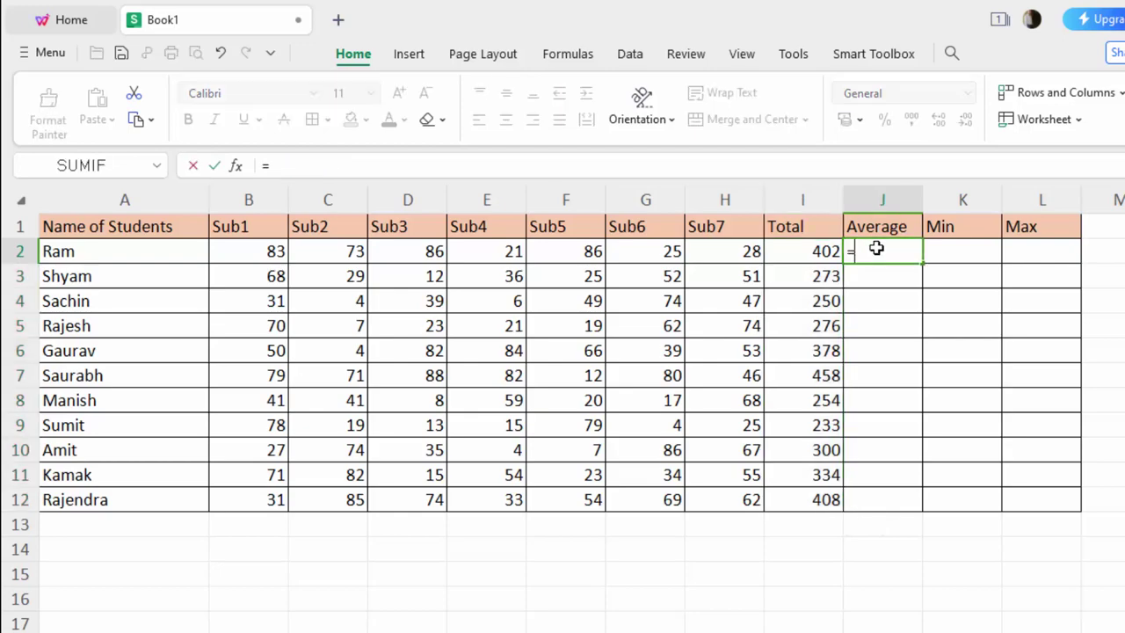
type("aver")
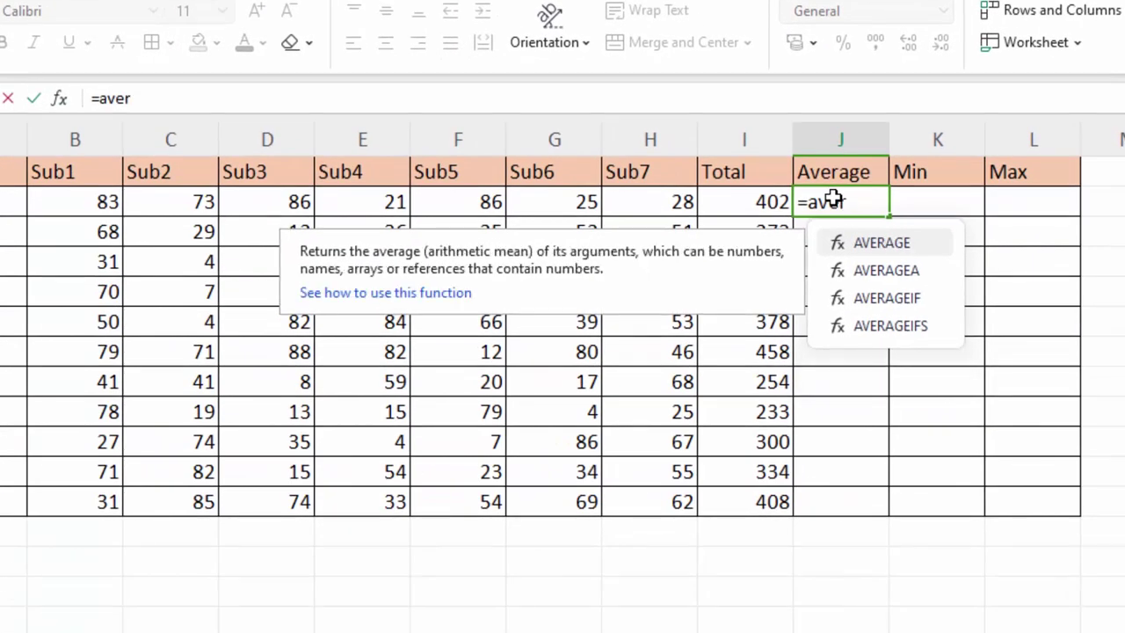
key("Tab")
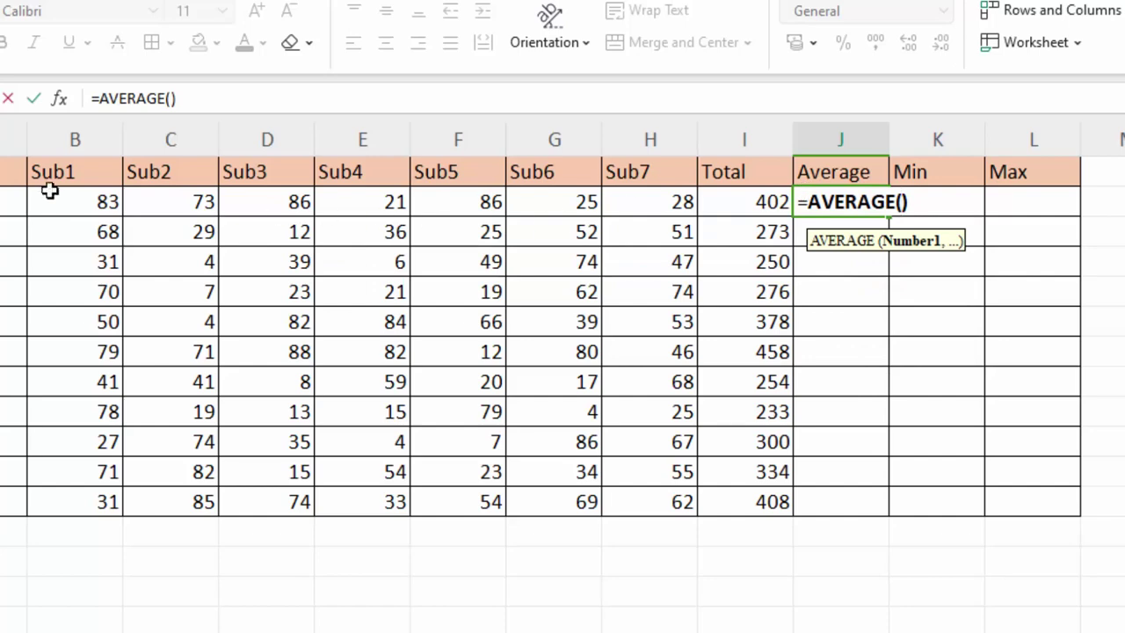
left_click_drag(103, 195, 642, 196)
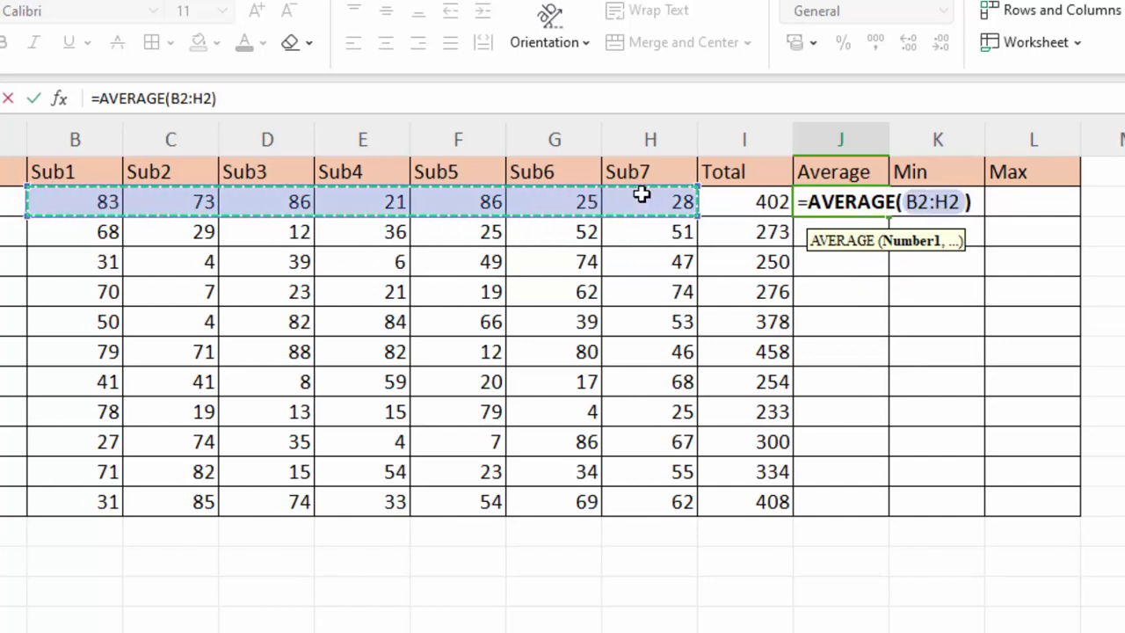
key("Return")
left_click(891, 205)
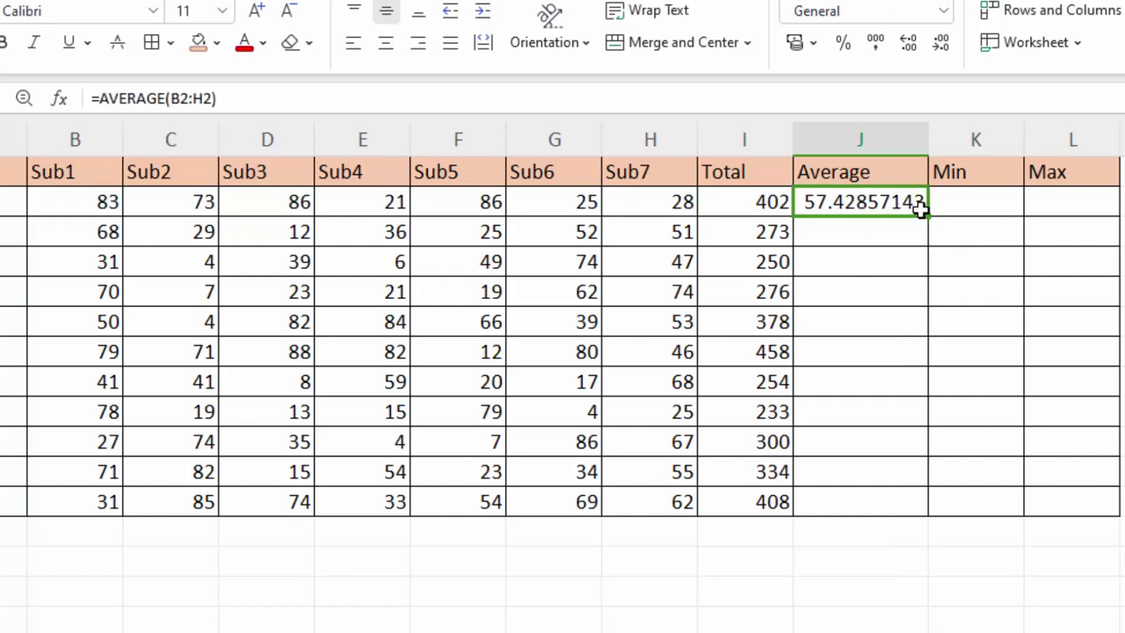
double_click(930, 216)
Put =MIN(B2:H2) in K2 and fill it down to K12
left_click(957, 207)
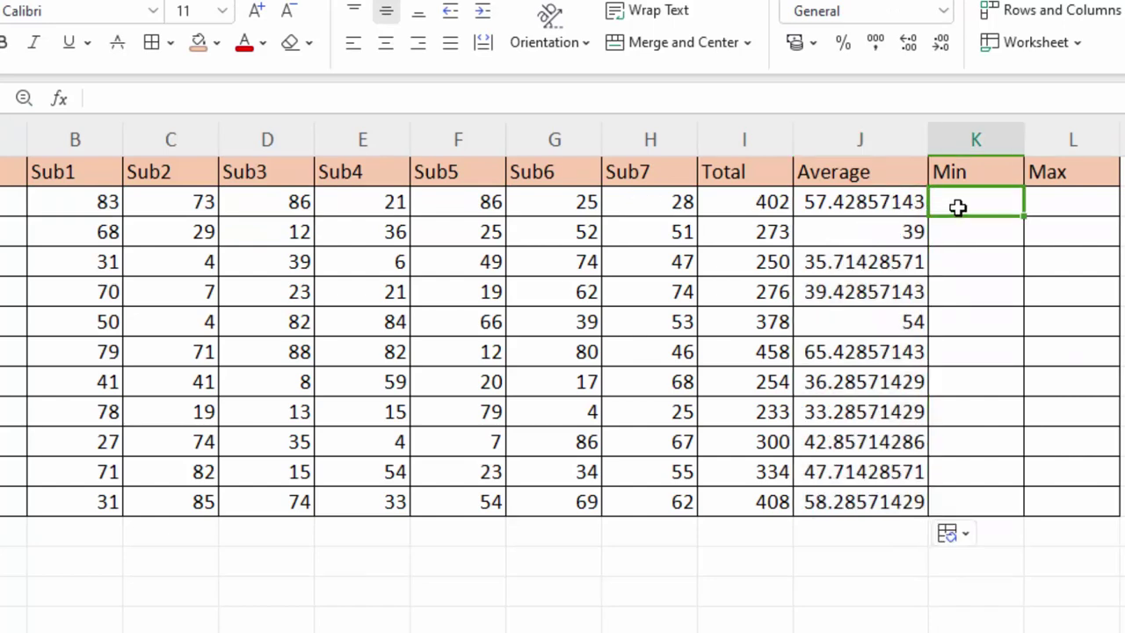
type("=min")
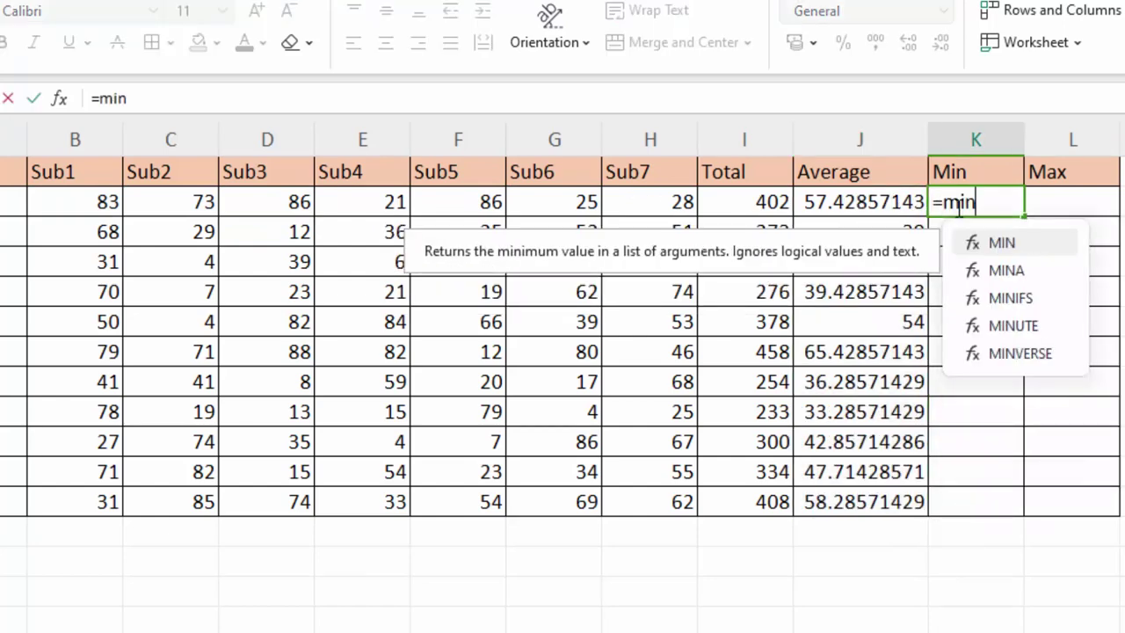
key("Tab")
left_click_drag(97, 204, 631, 203)
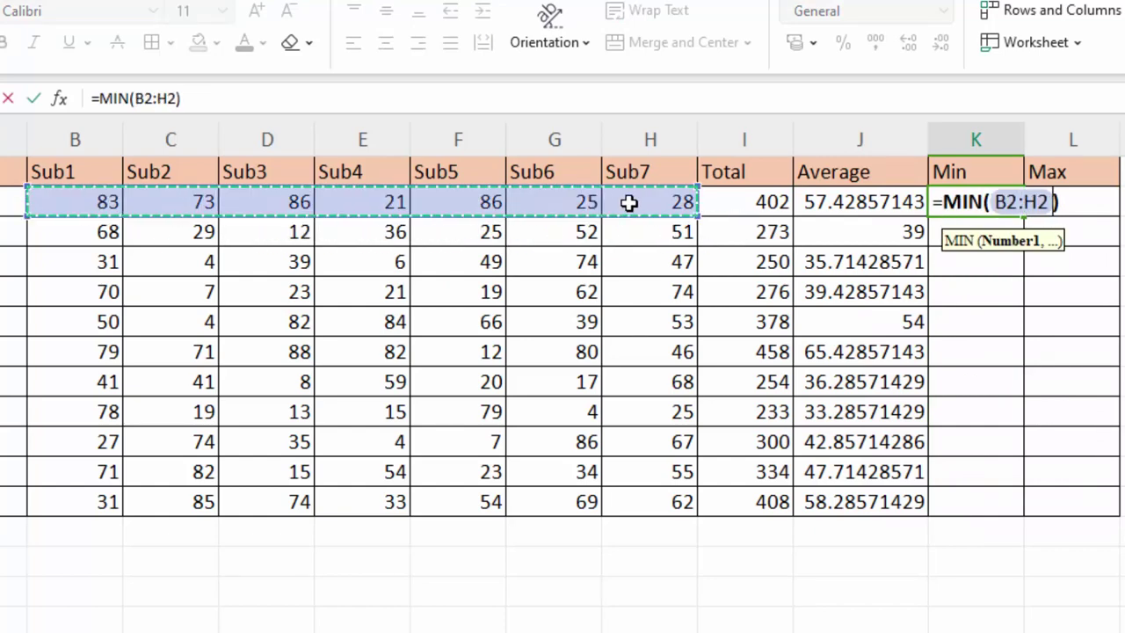
key("Return")
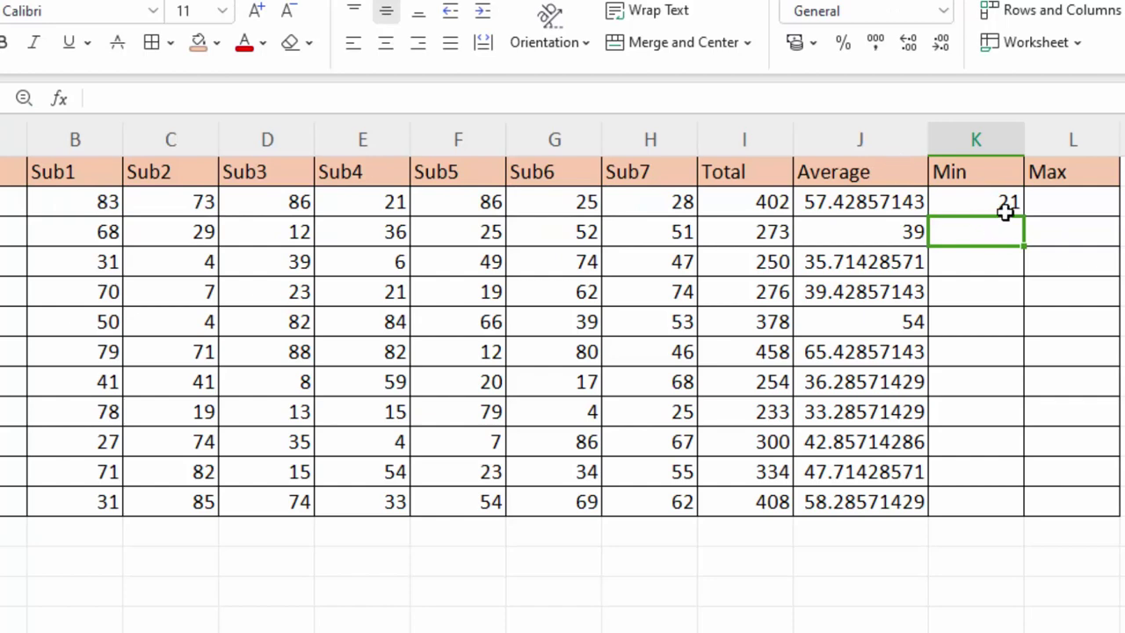
left_click(1005, 205)
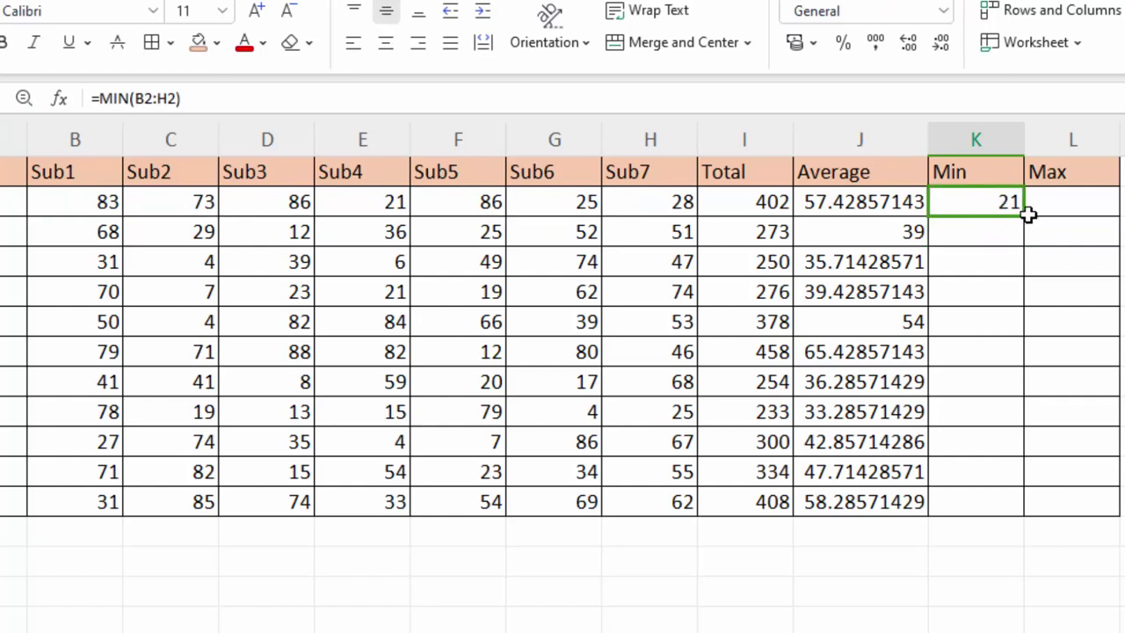
double_click(1025, 212)
left_click(1070, 203)
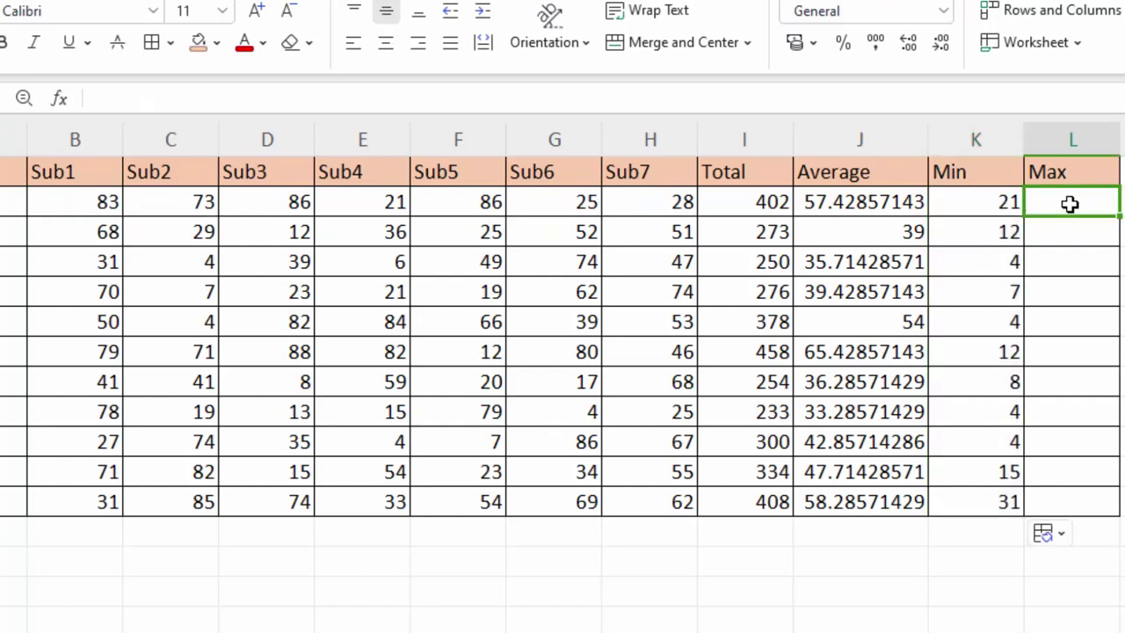
Put =MAX(B2:H2) in L2 and fill it down to L12
type("=")
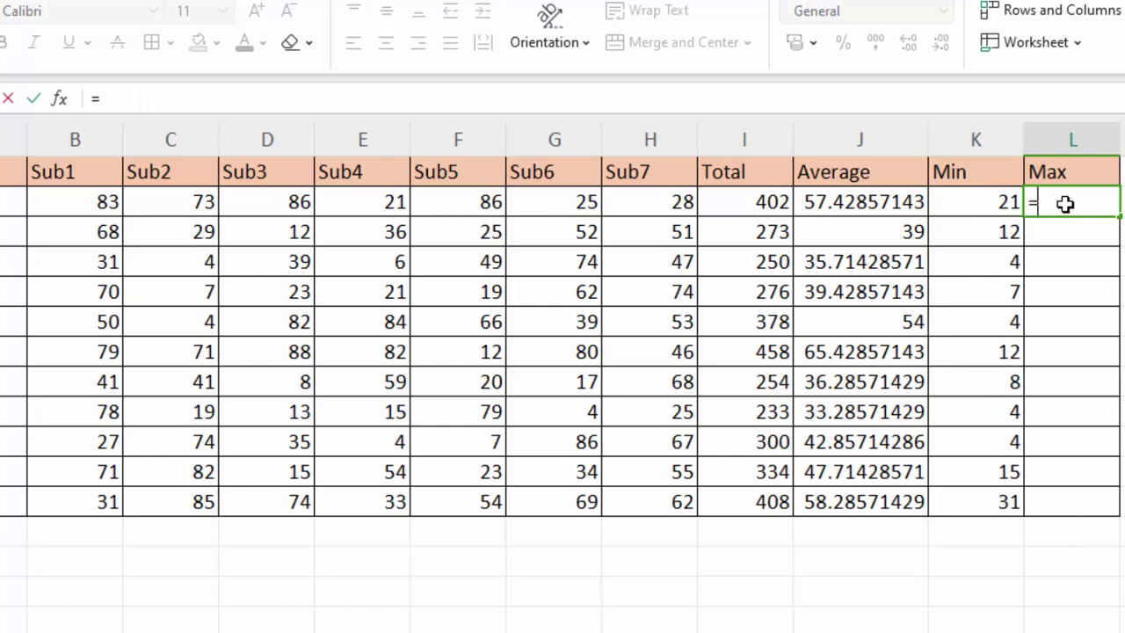
type("max")
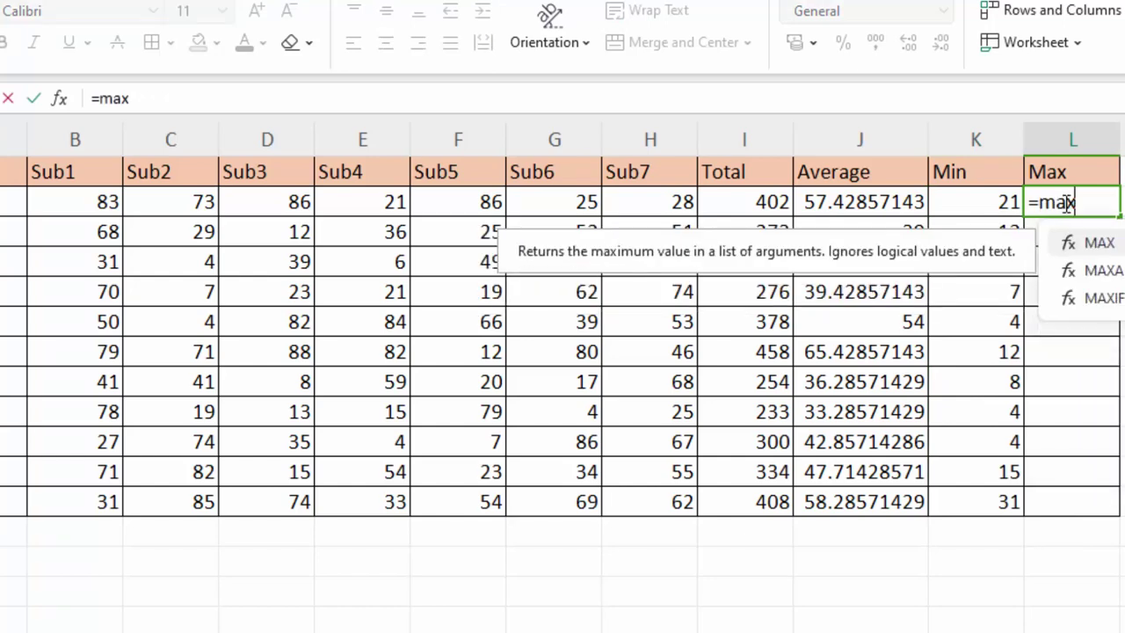
key("Tab")
left_click_drag(73, 199, 638, 203)
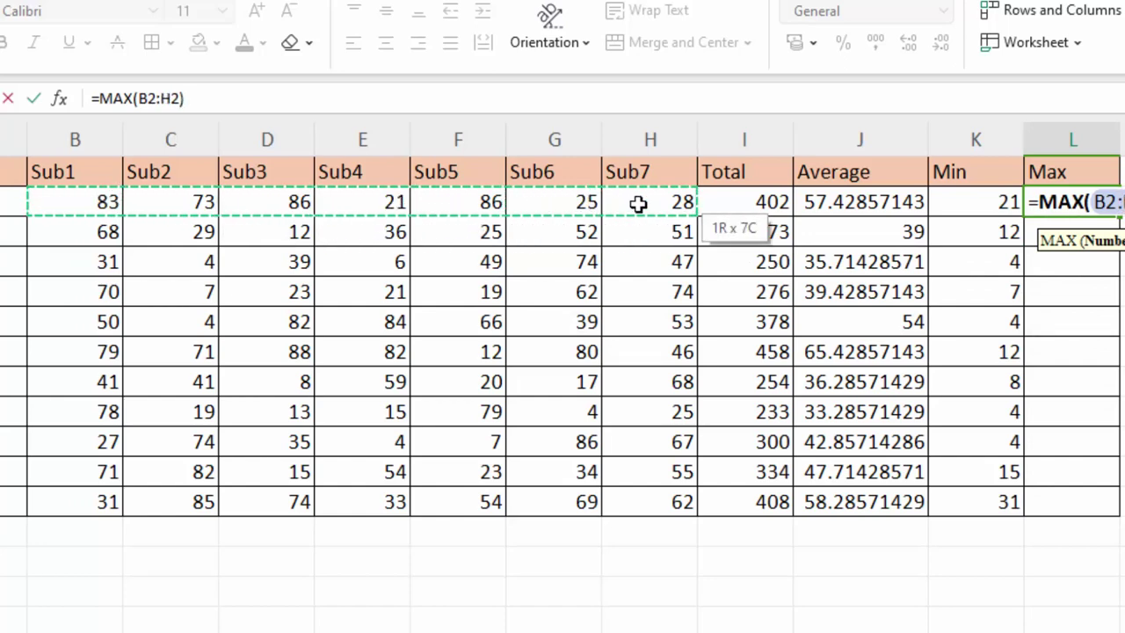
key("Return")
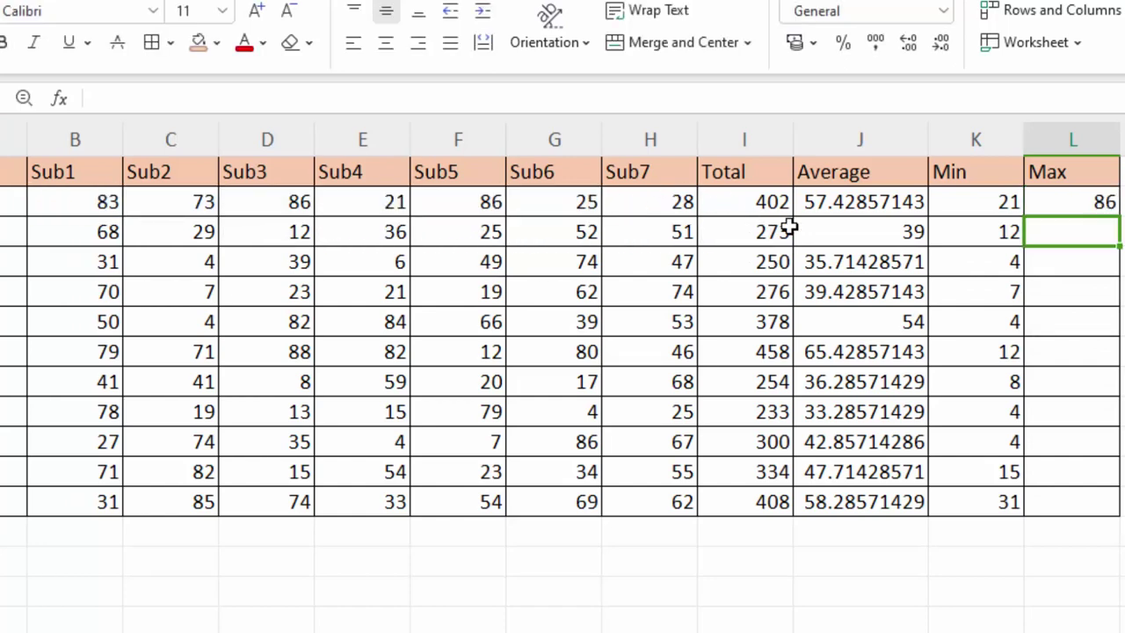
left_click(1027, 193)
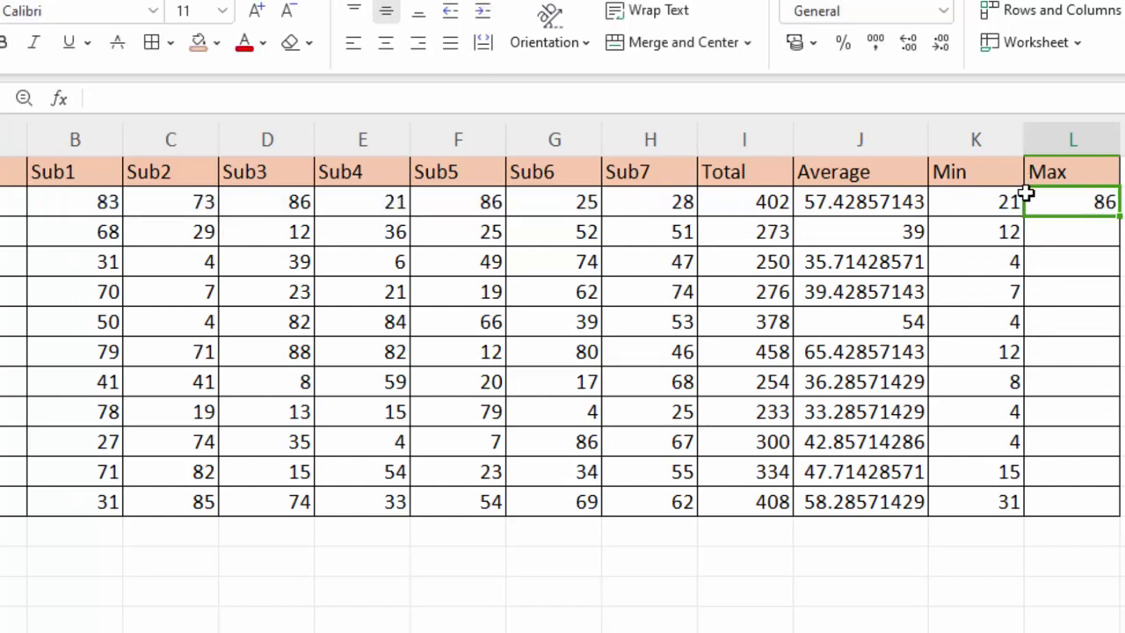
double_click(1119, 213)
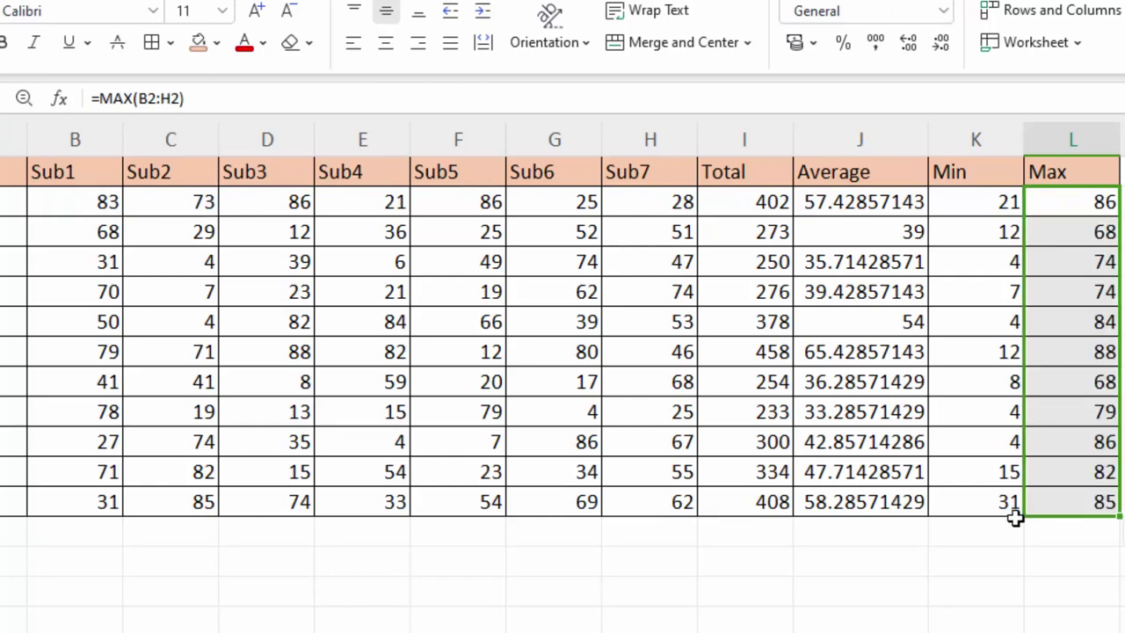
left_click(1008, 575)
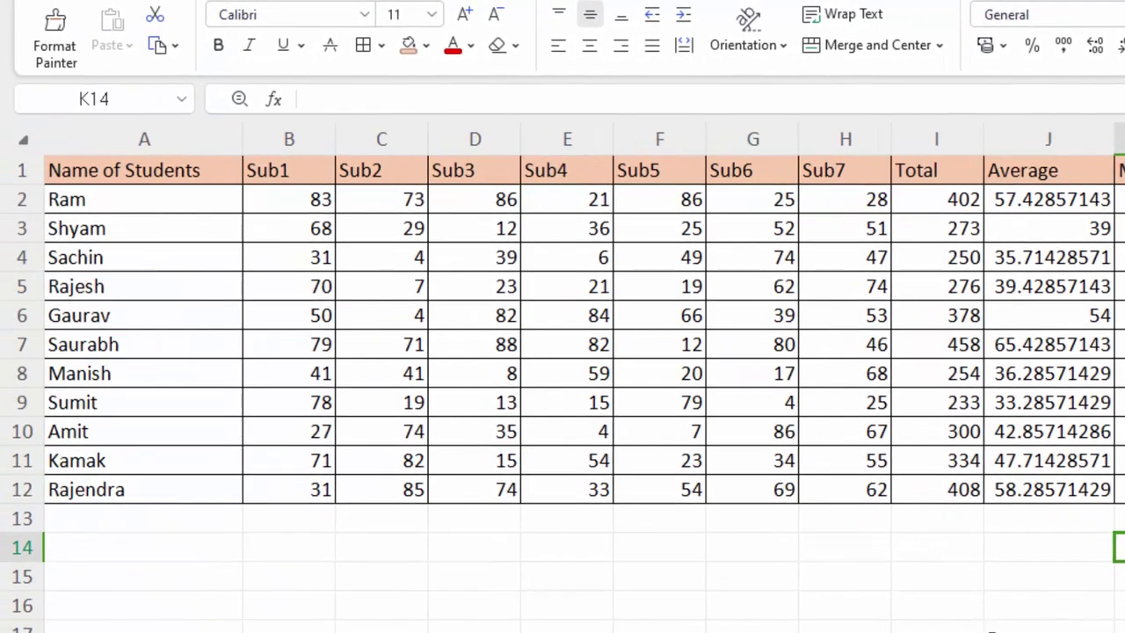
Clear the test text from C14 and give C14 a yellow fill
left_click(372, 554)
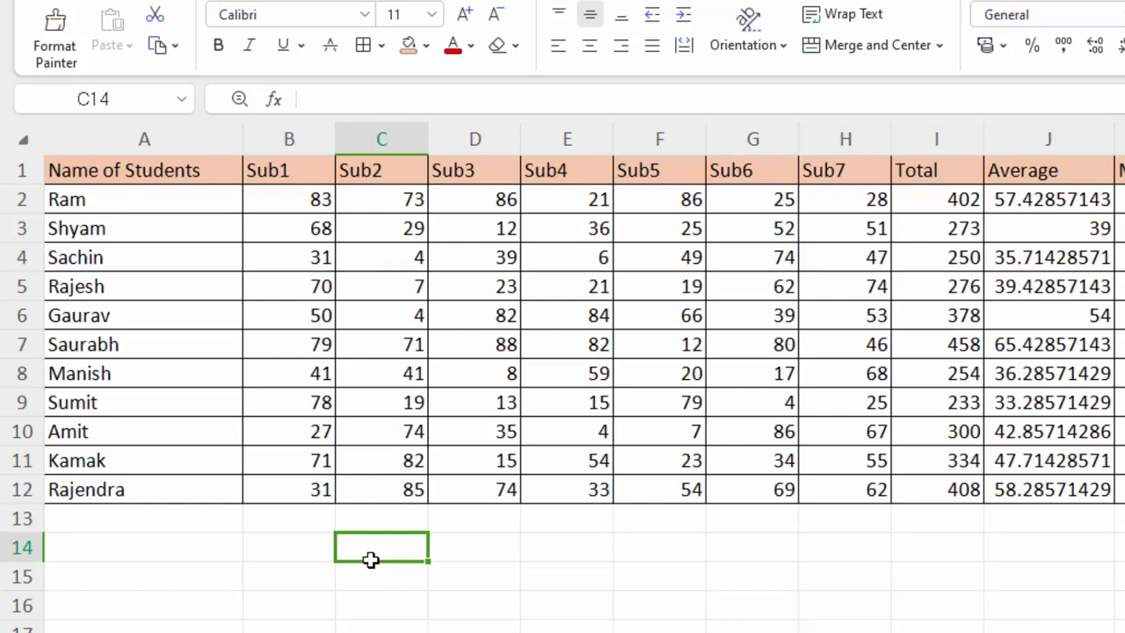
type("Nam")
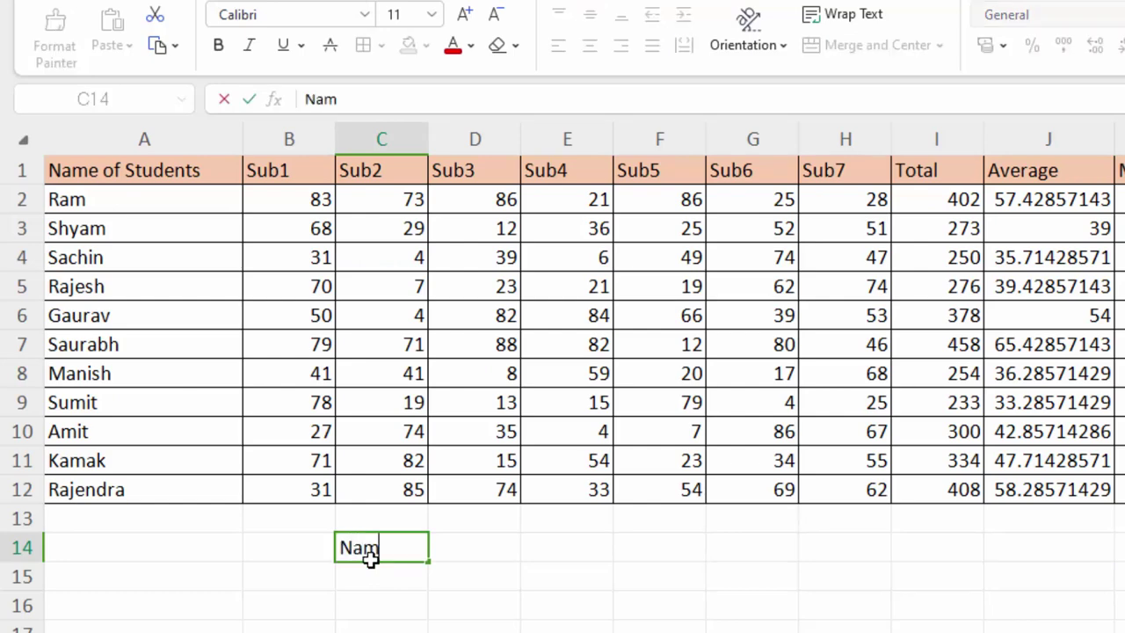
key("BackSpace")
key("BackSpace")
key("BackSpace")
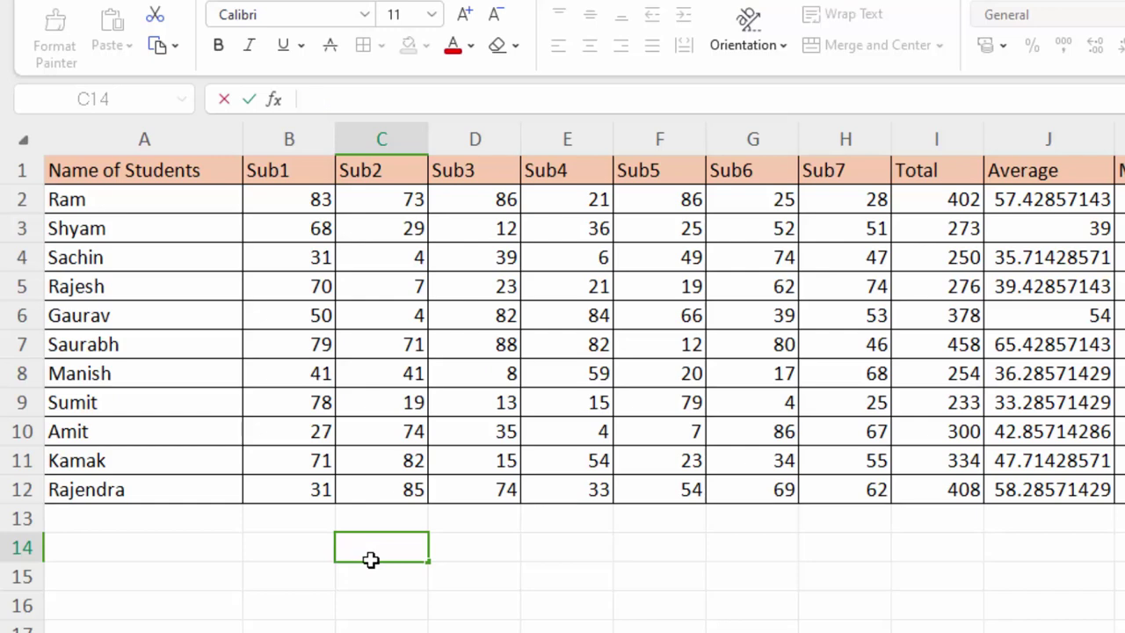
left_click(530, 571)
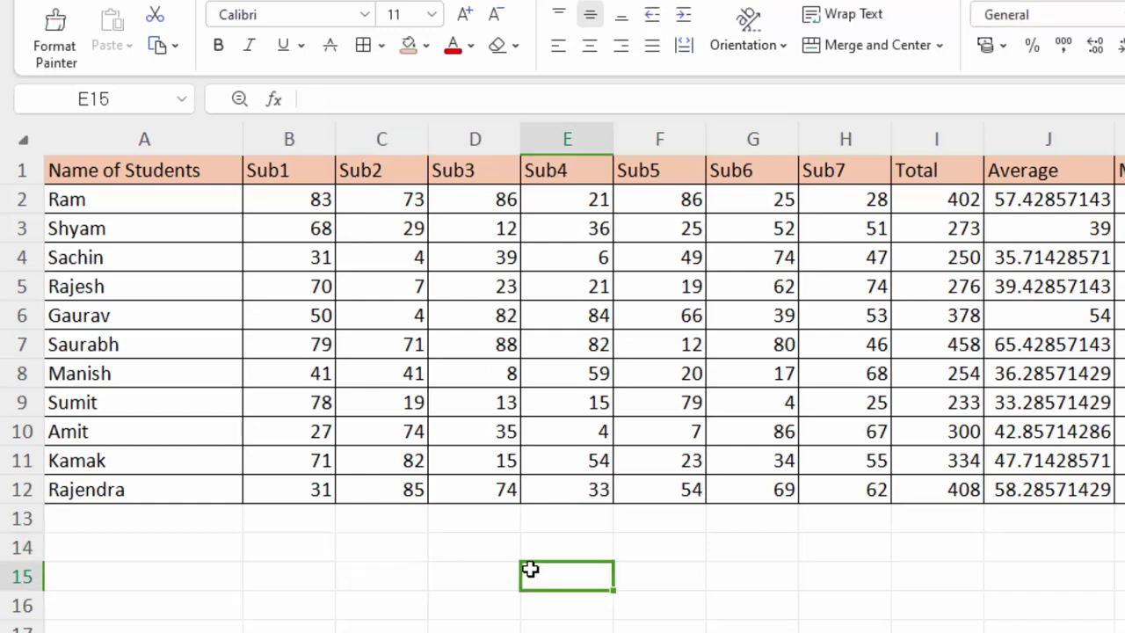
left_click(381, 538)
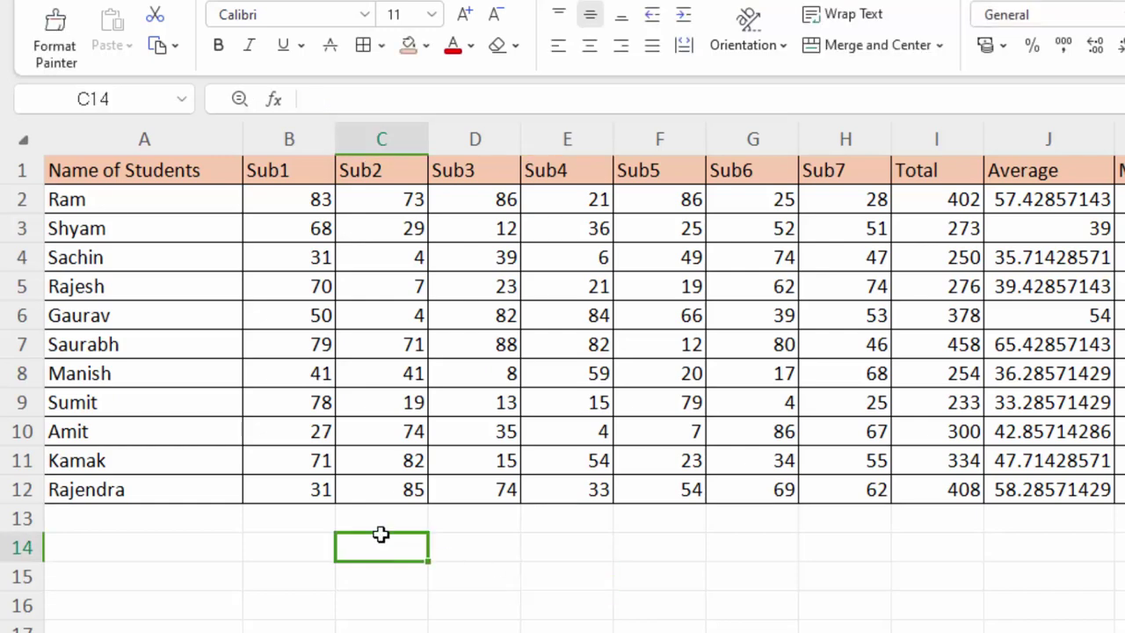
left_click(426, 45)
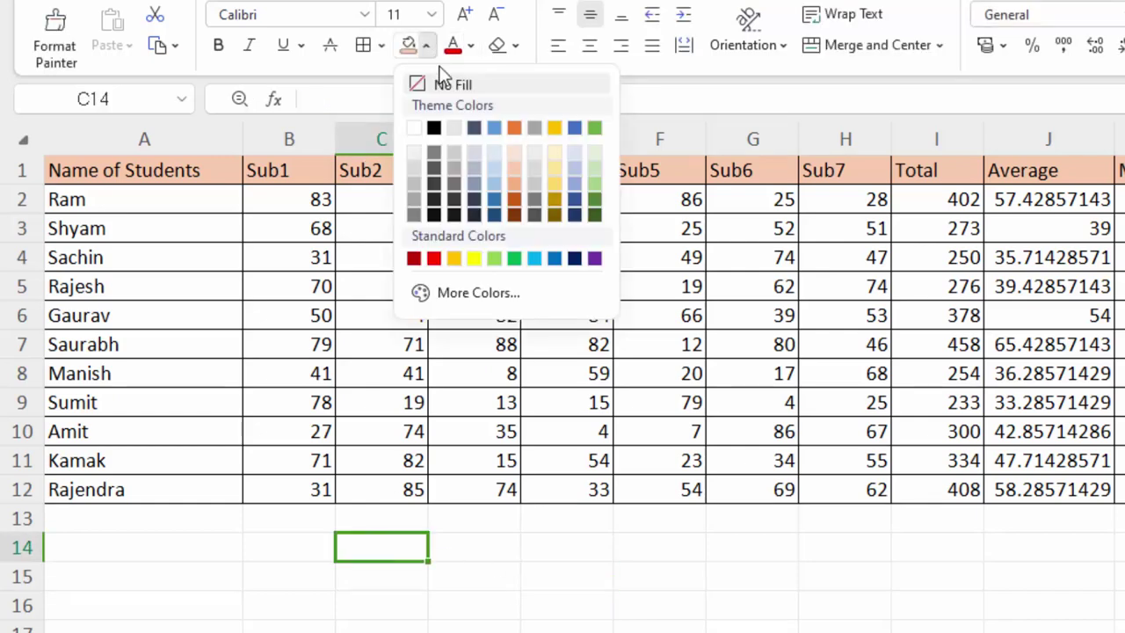
left_click(473, 259)
left_click(468, 547)
Enter =MATCH(C14,$A$1:$L$1,0) in D14 to find C14's header position
type("=")
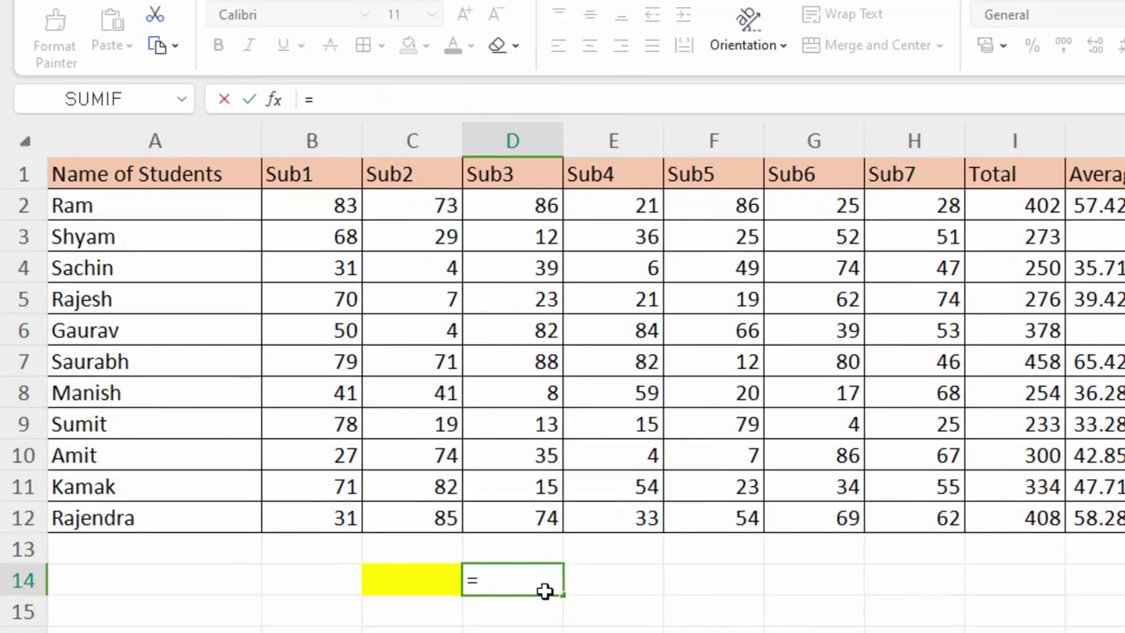
type("mat")
key("Tab")
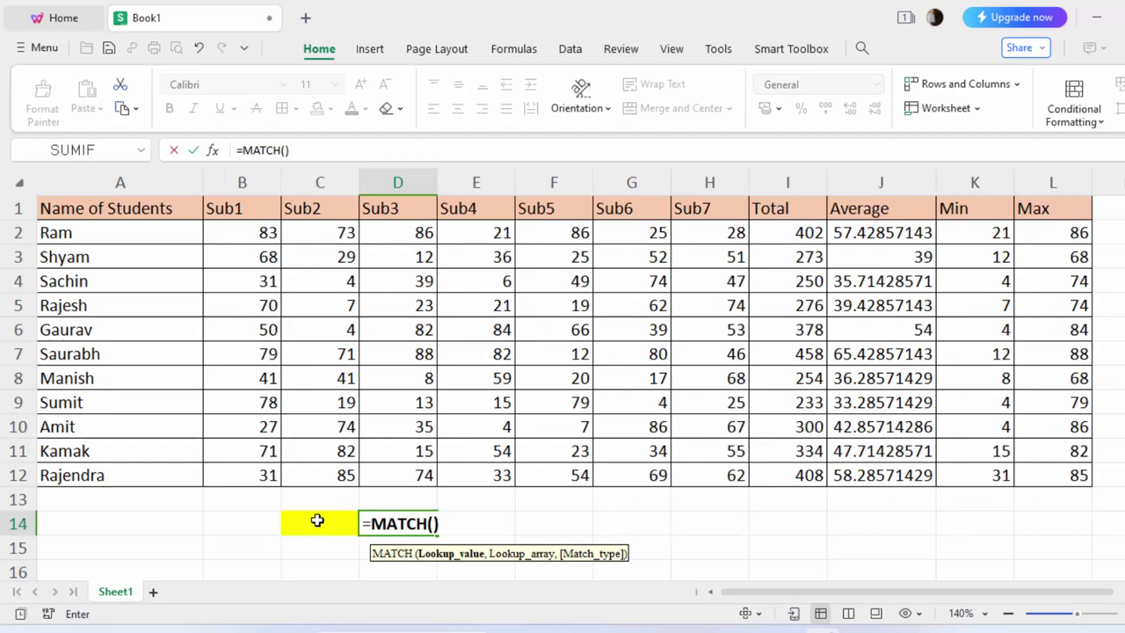
left_click(317, 521)
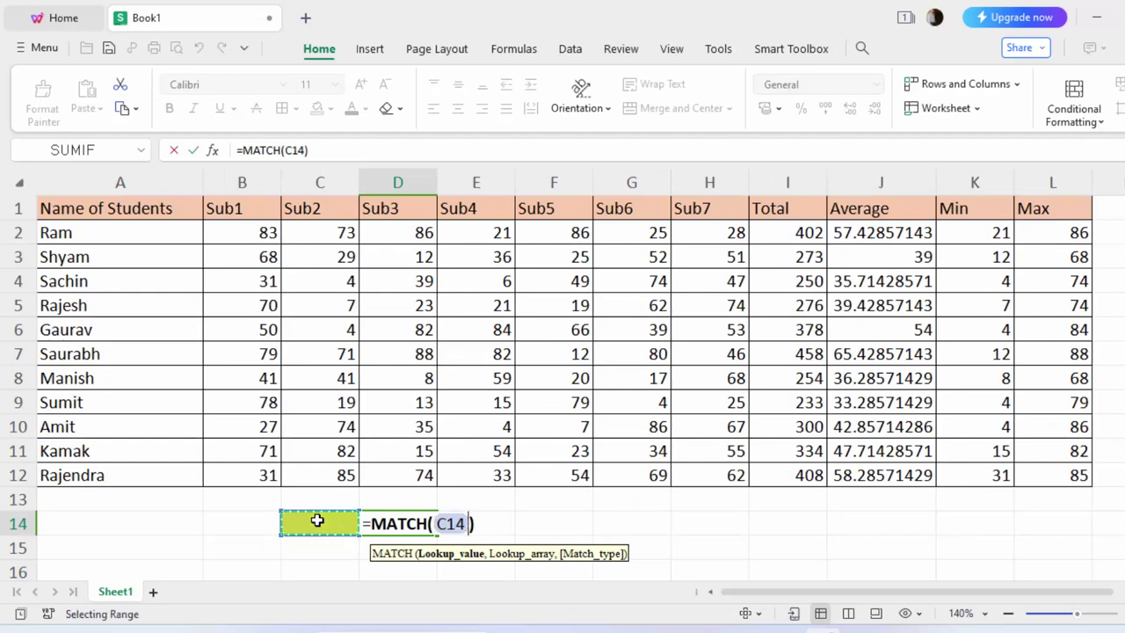
type(",")
left_click(170, 212)
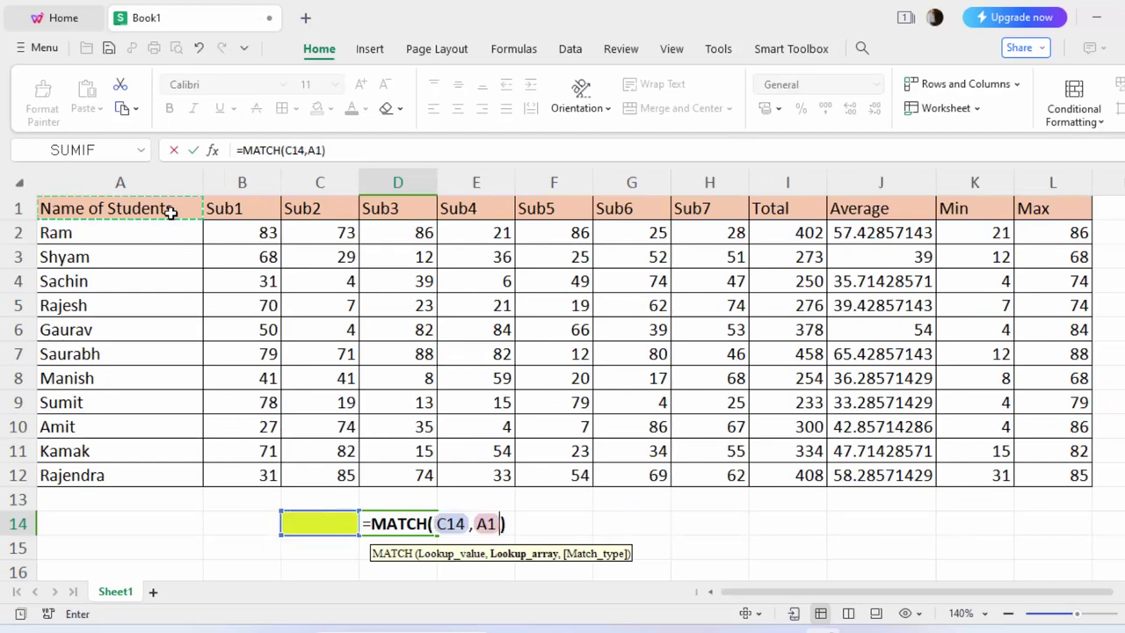
left_click_drag(169, 212, 831, 216)
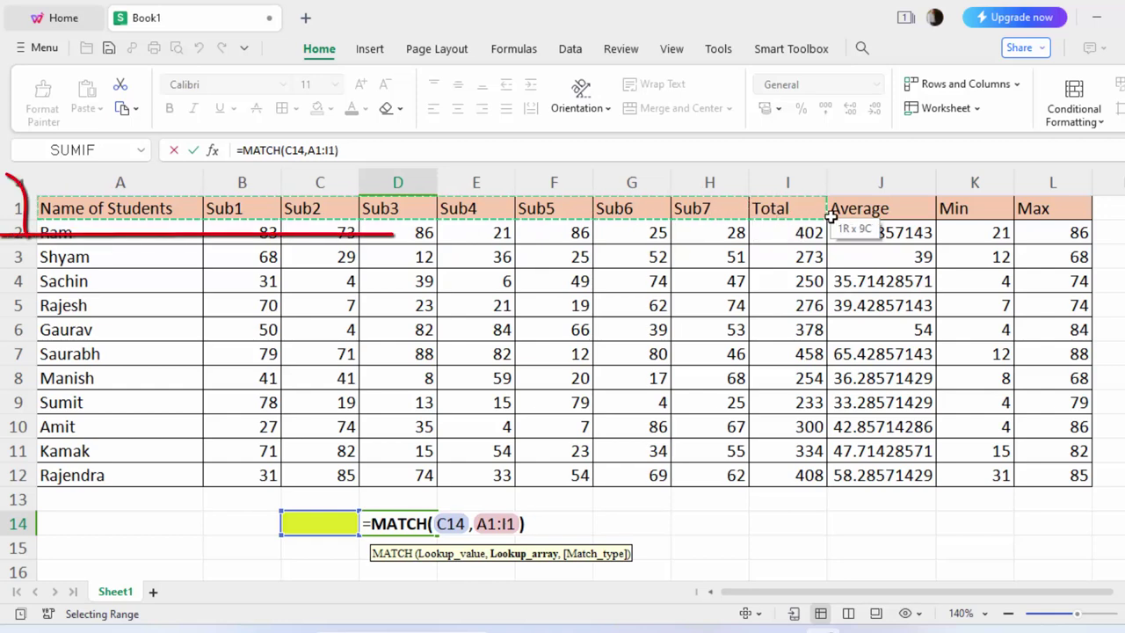
left_click_drag(831, 216, 1020, 209)
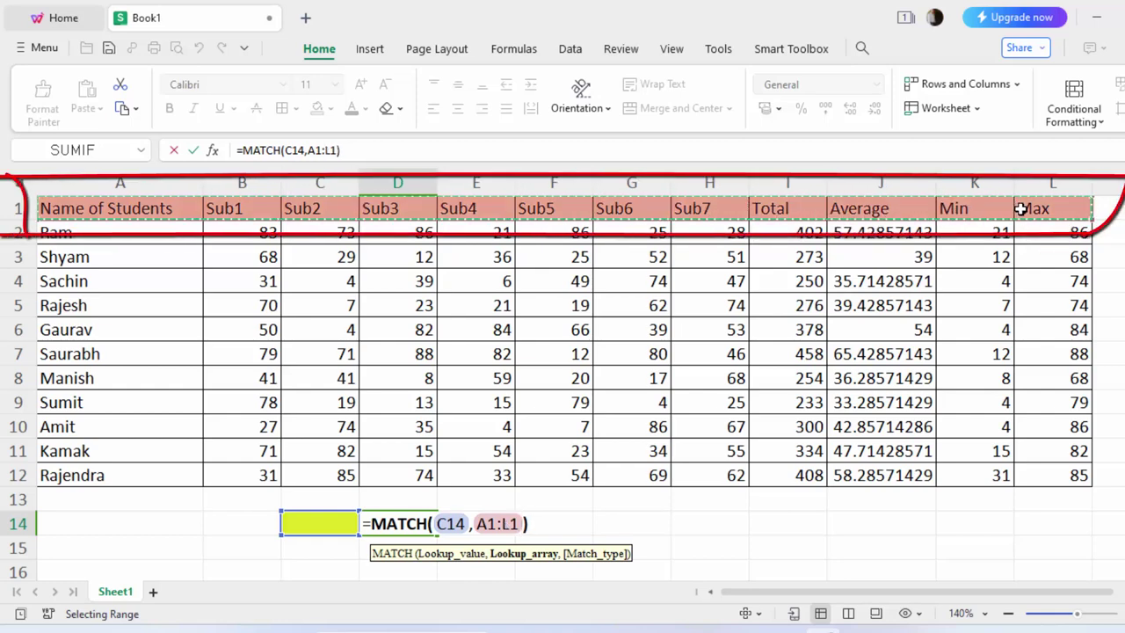
key("F4")
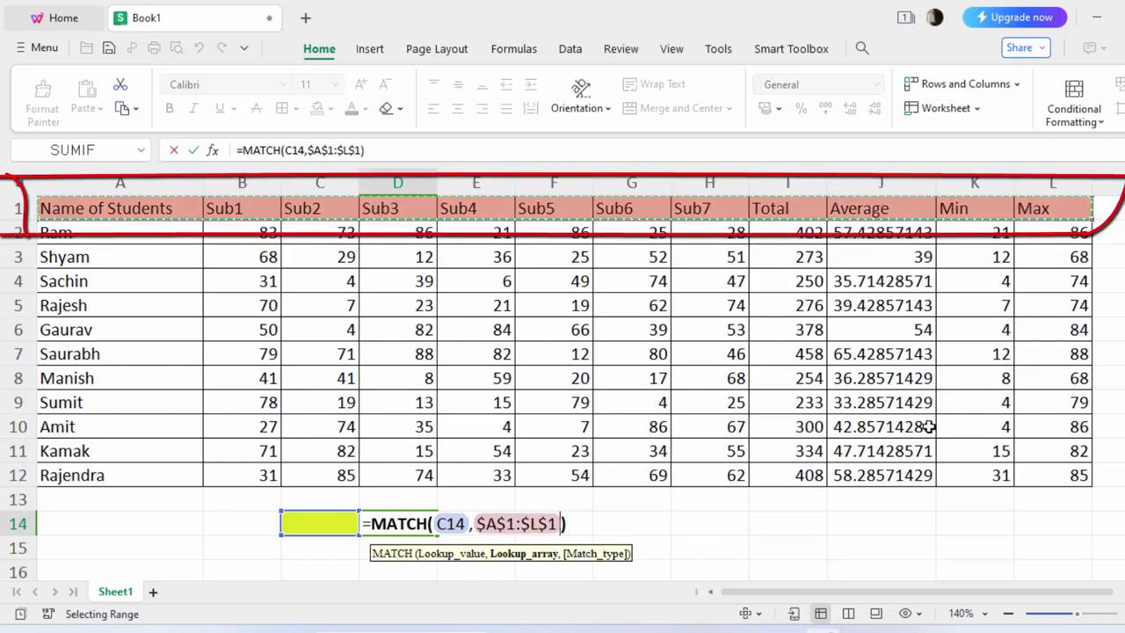
type(",")
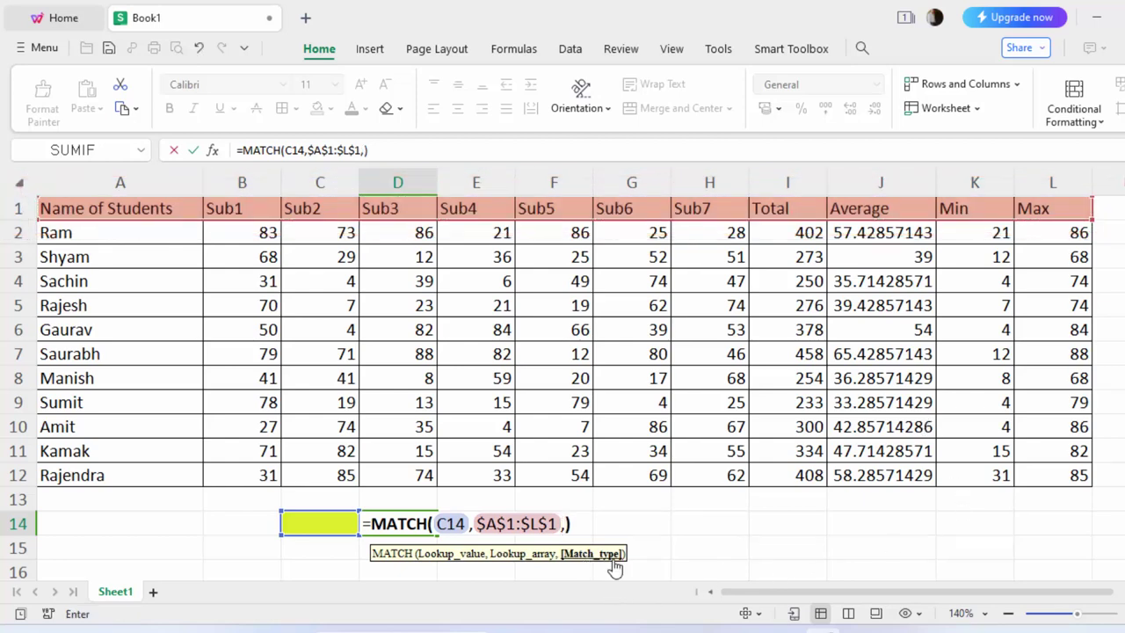
type("0")
key("Return")
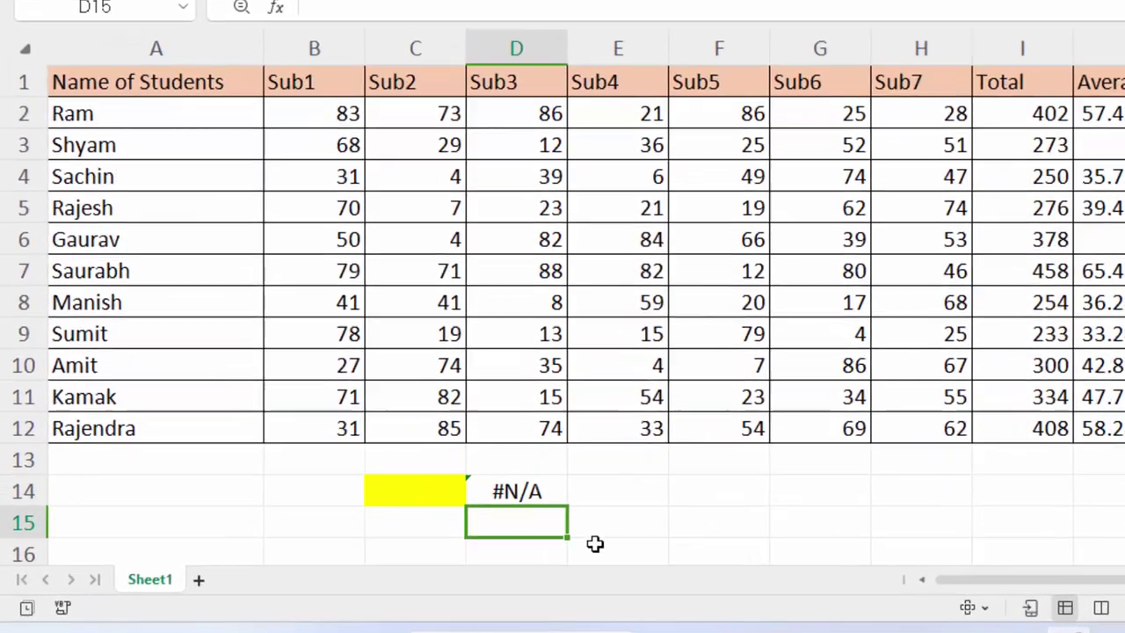
Enter Average in C14 so D14's MATCH formula returns 10
left_click(405, 487)
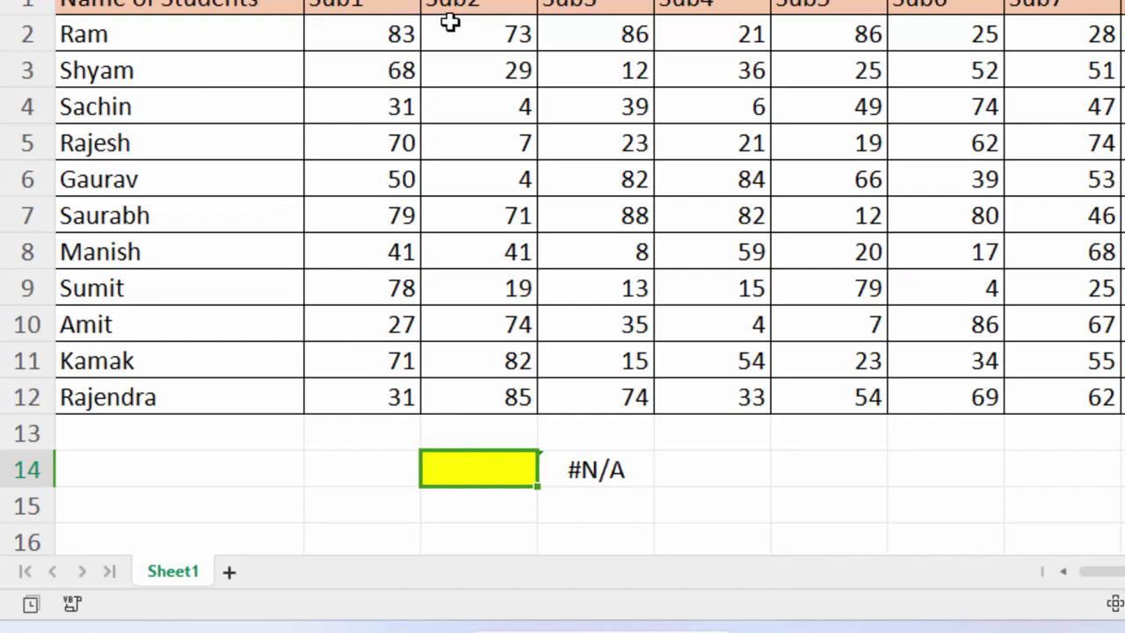
type("A")
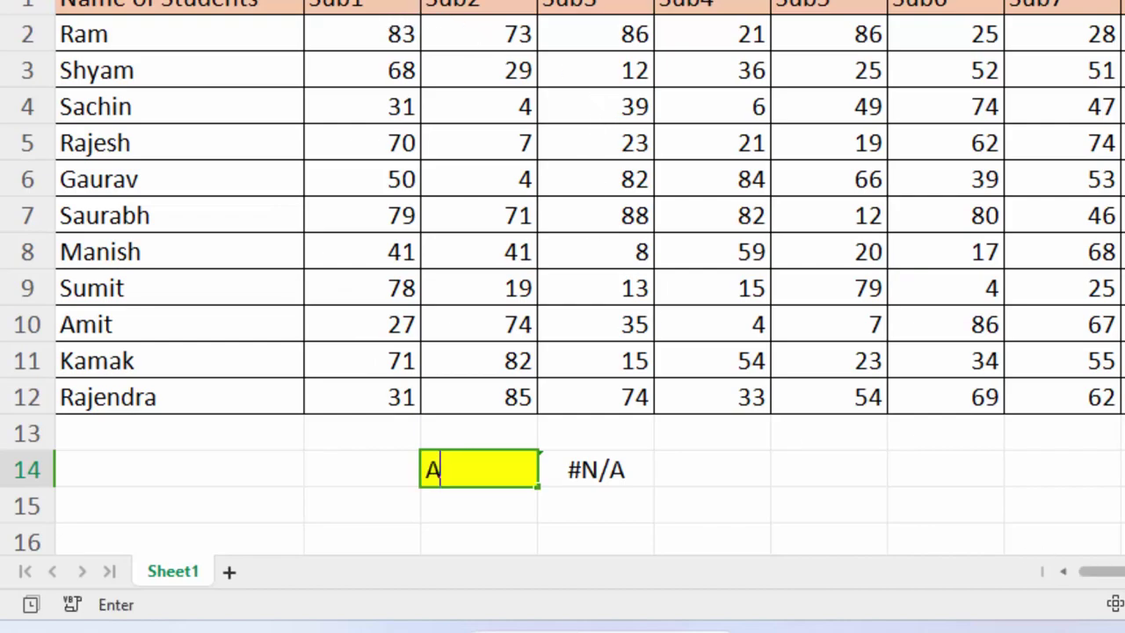
type("verage")
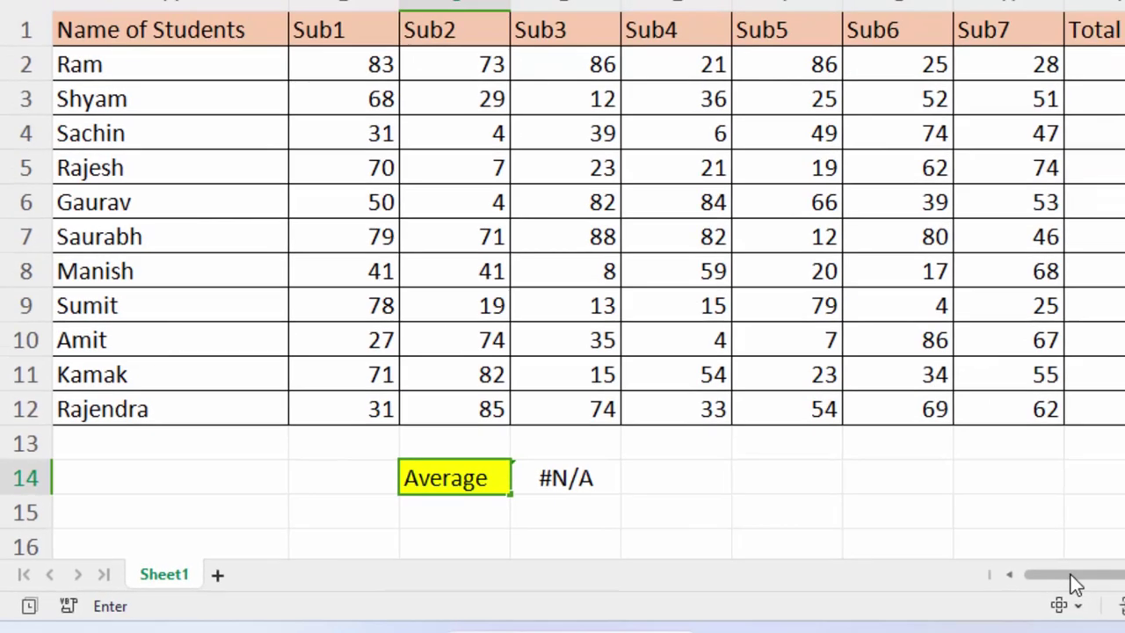
key("Return")
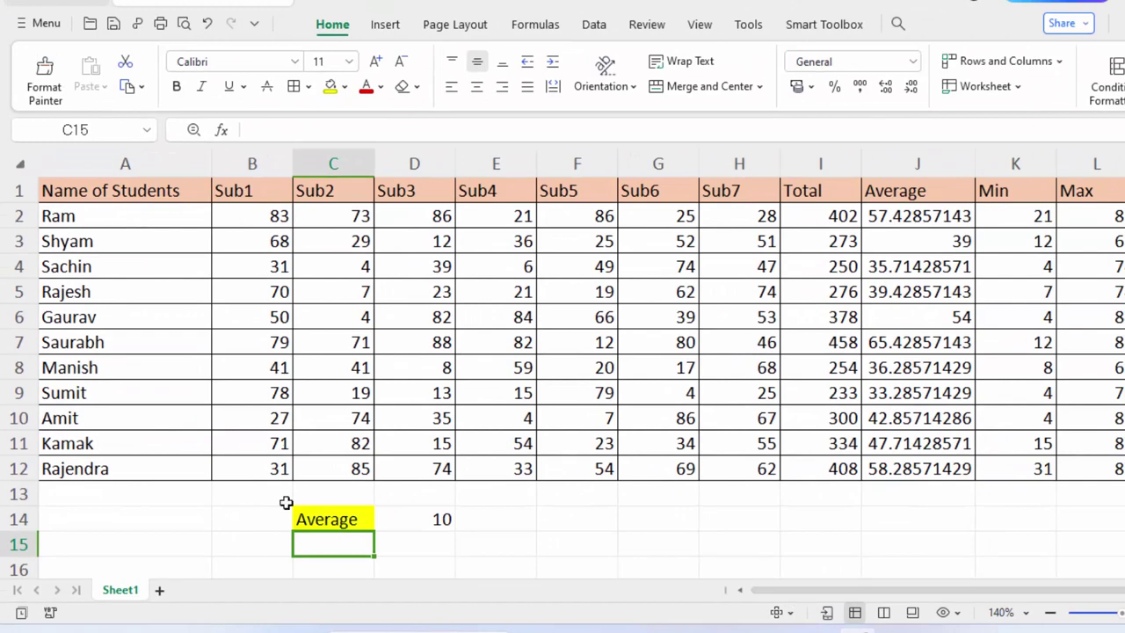
left_click(397, 519)
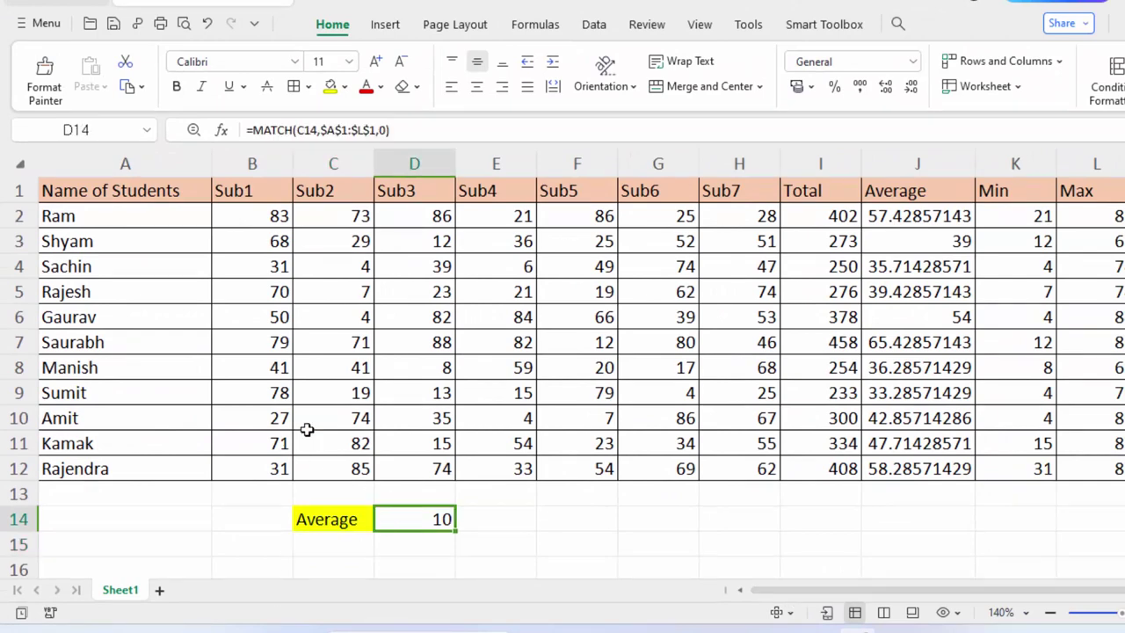
Count columns A through J to confirm Average is position 10, then clear C14
left_click(142, 162)
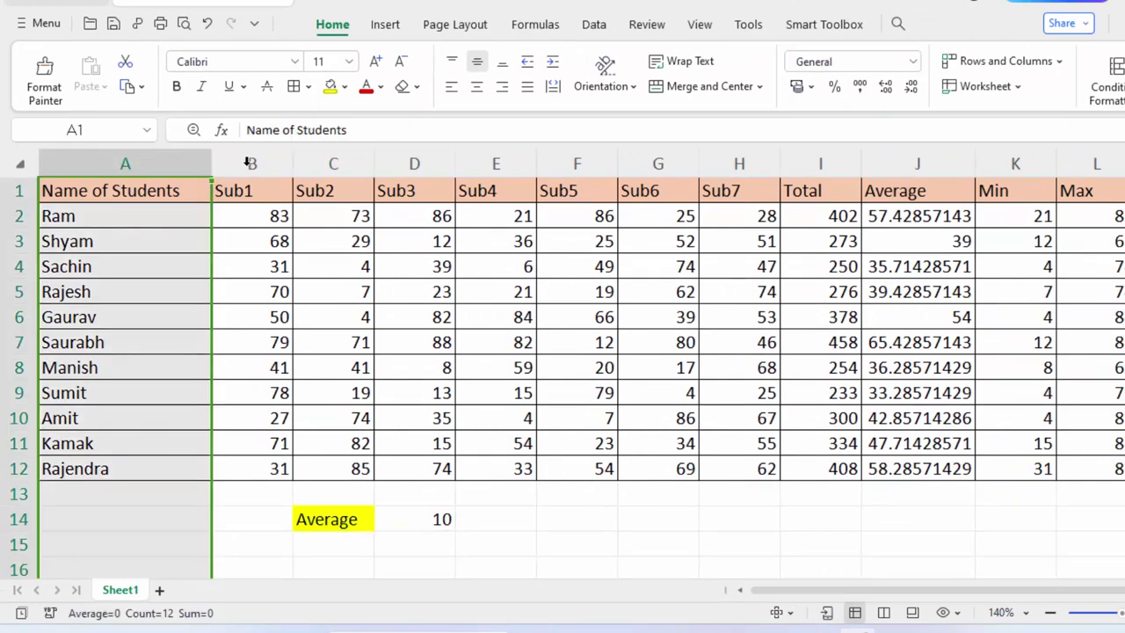
left_click(251, 162)
left_click(334, 157)
left_click(410, 156)
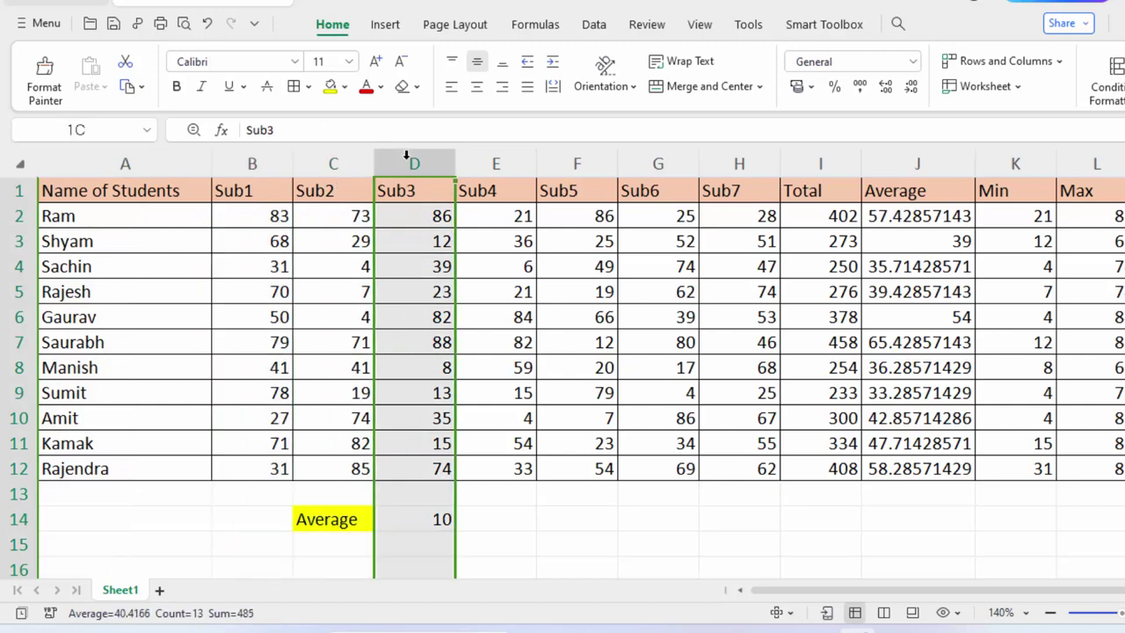
left_click(481, 157)
left_click(587, 152)
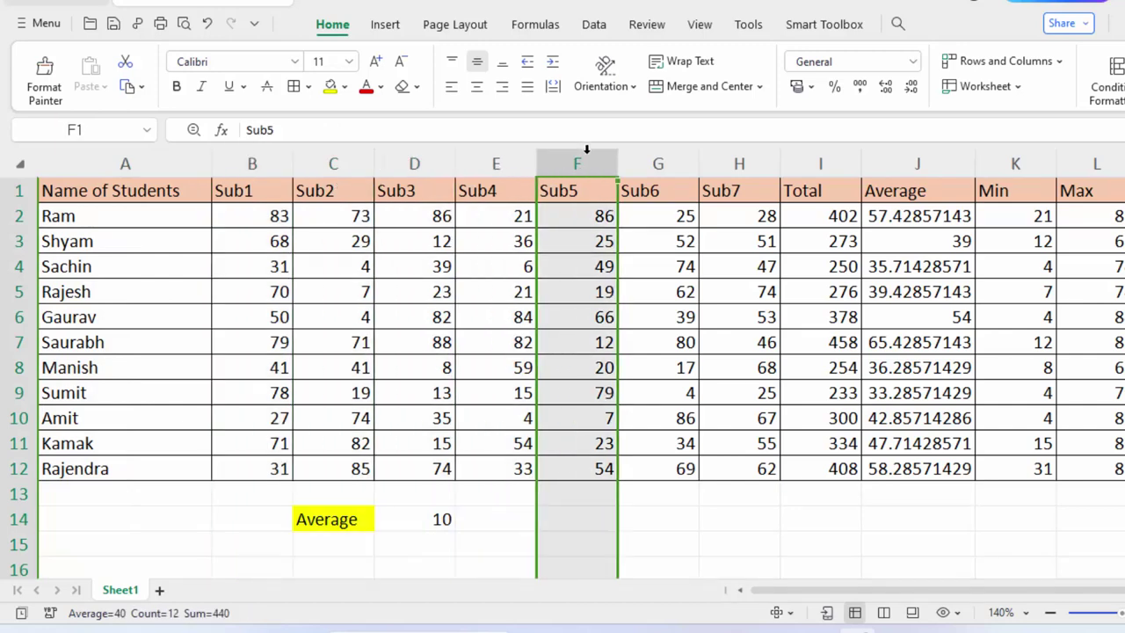
left_click(666, 168)
left_click(717, 167)
left_click(805, 167)
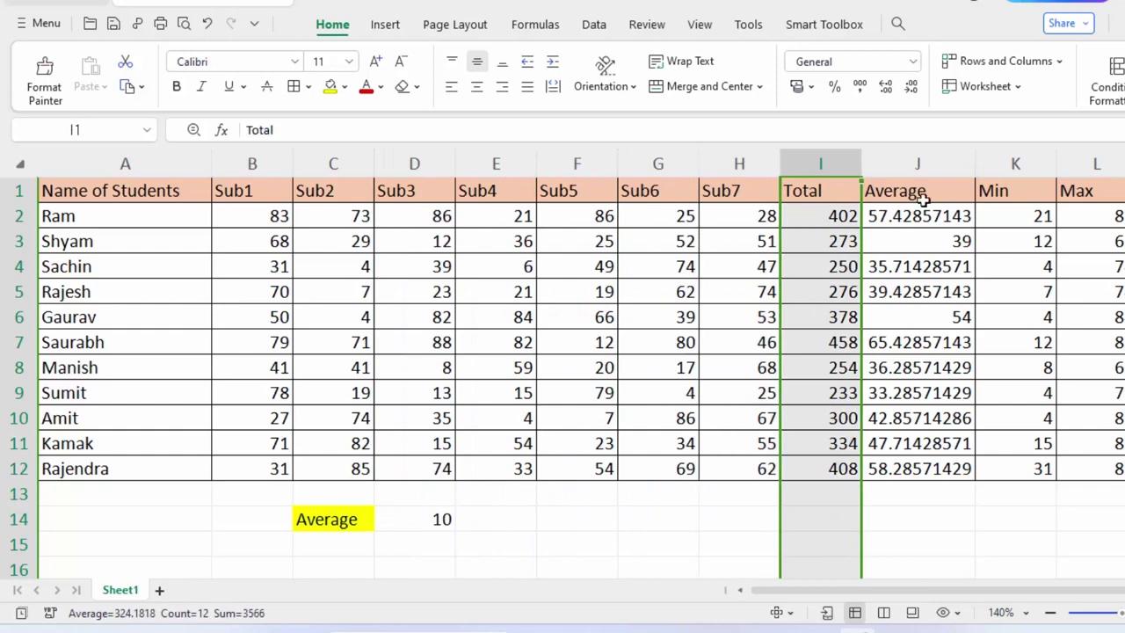
left_click(923, 161)
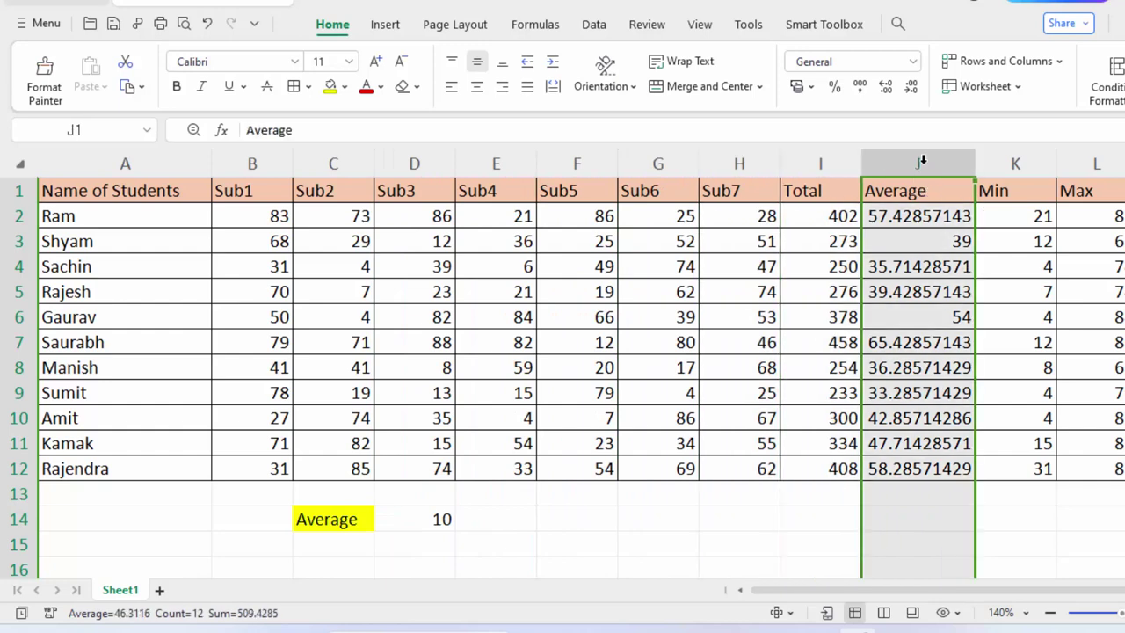
left_click(345, 520)
key("BackSpace")
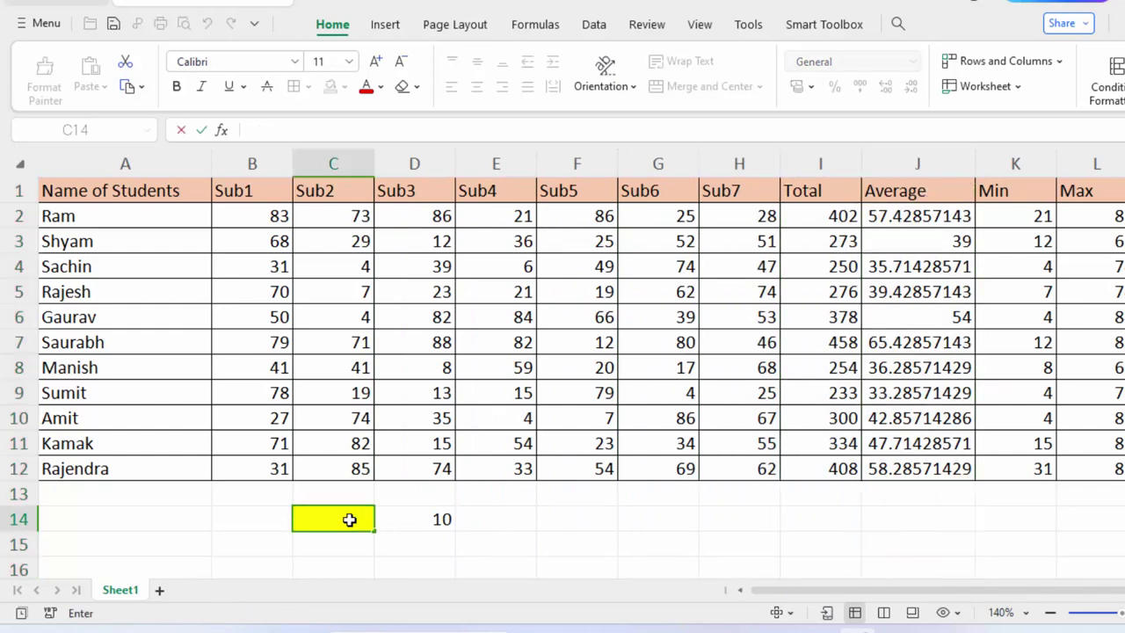
Paste the Max header from L1 into C14, then delete D14's MATCH formula
right_click(1085, 194)
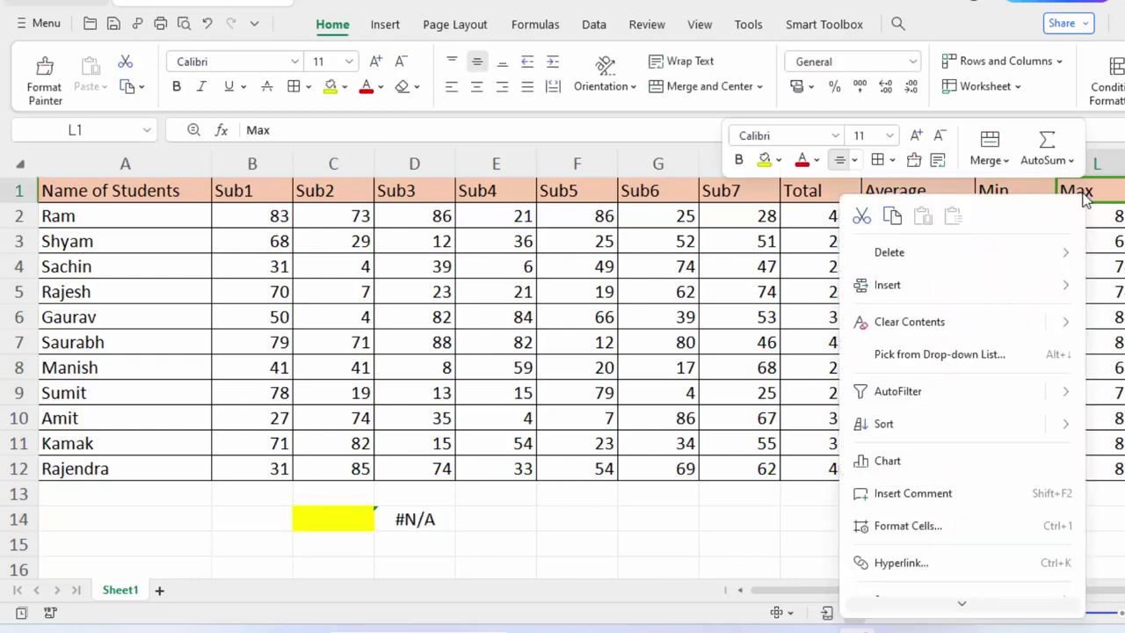
left_click(892, 216)
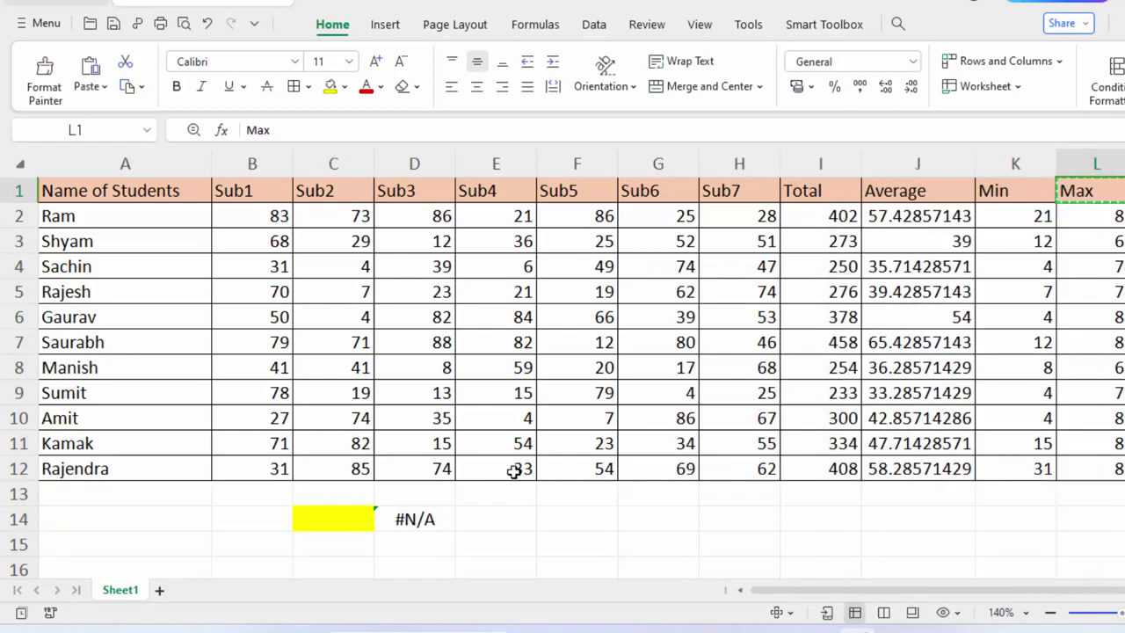
left_click(343, 520)
key("ctrl+v")
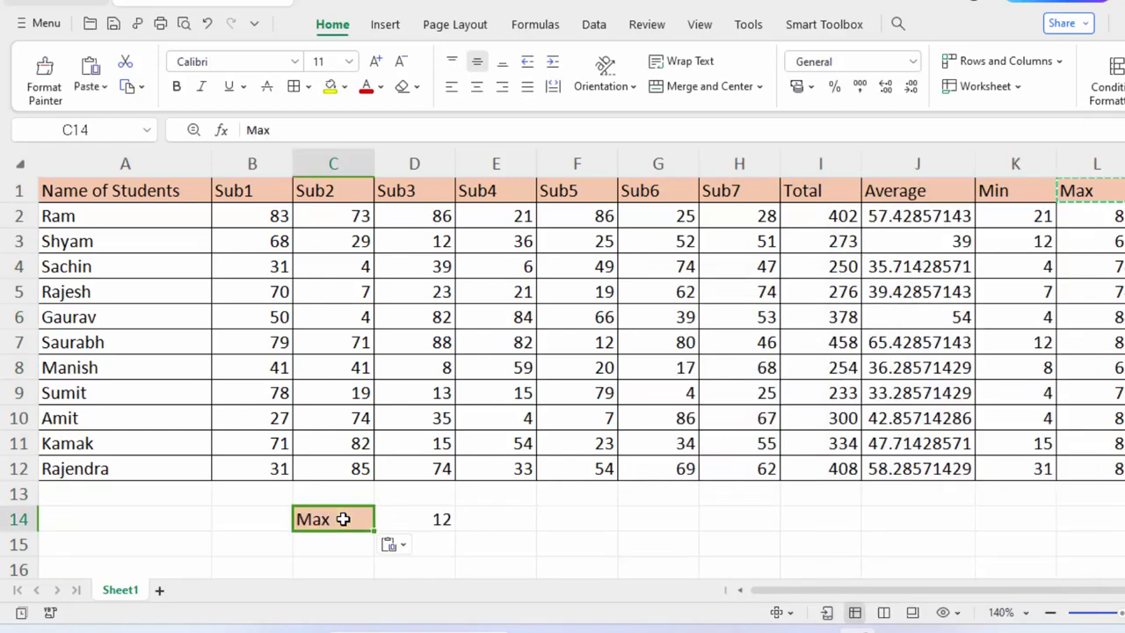
left_click(526, 544)
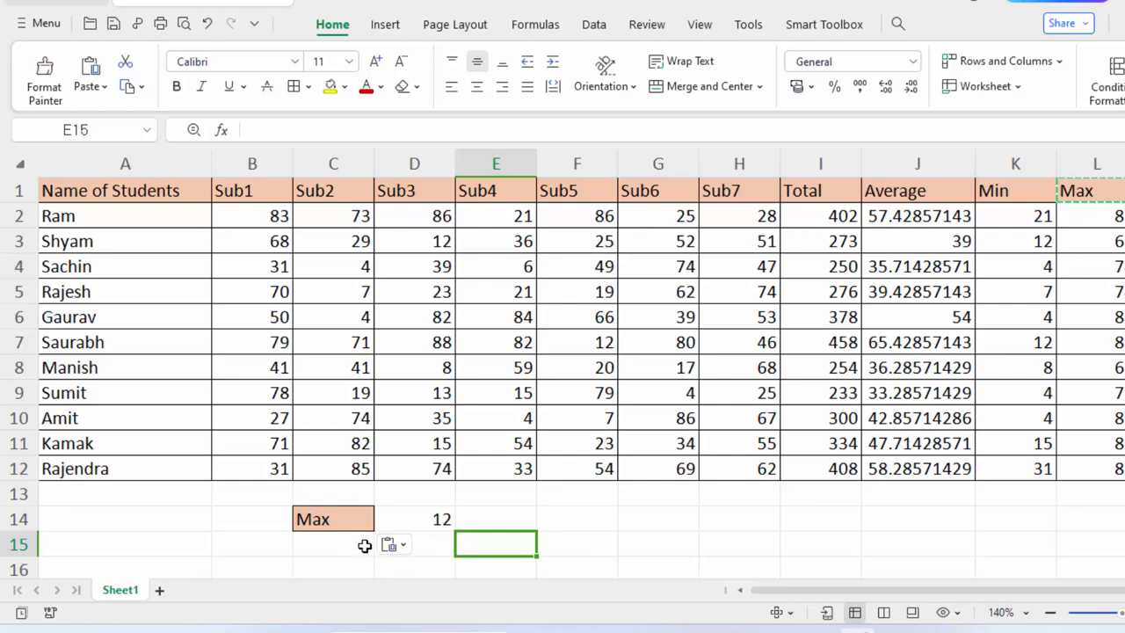
left_click(428, 514)
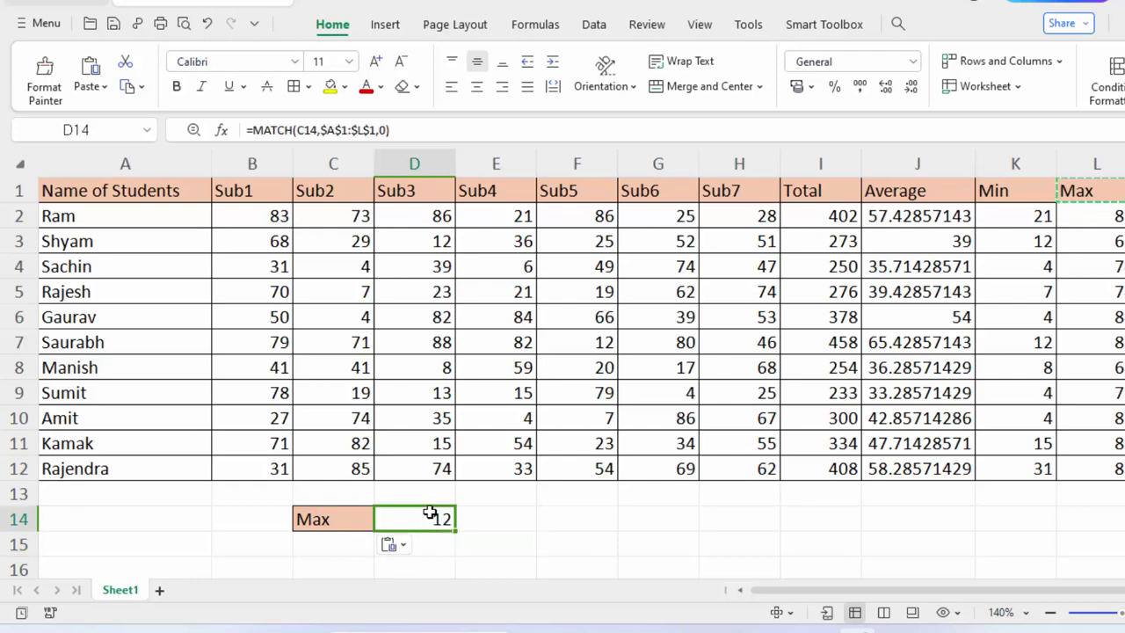
key("BackSpace")
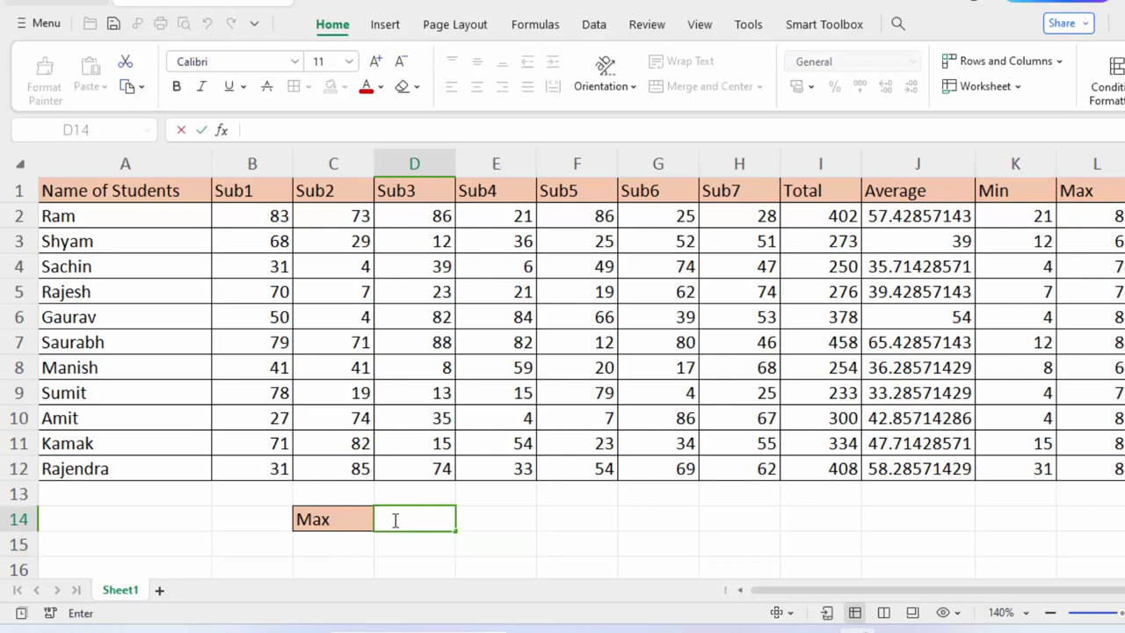
Clear the Max text from lookup cell C14
left_click(352, 524)
key("BackSpace")
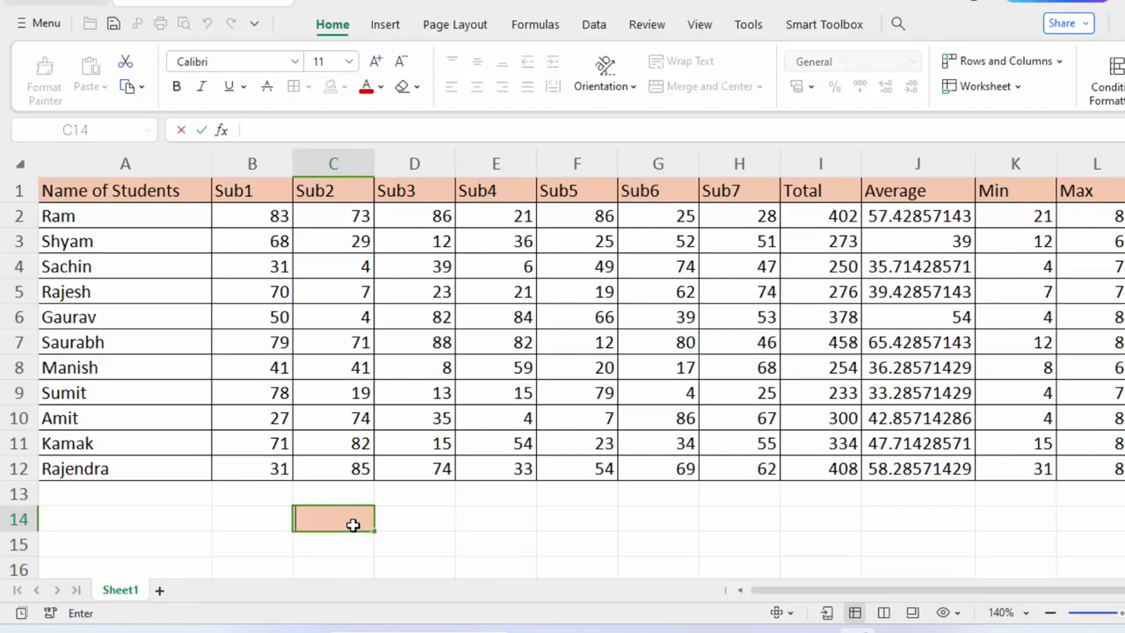
left_click(459, 507)
Enter =MATCH(C14,$A$1:$A$12,0) in D14 to find a name's row position
left_click(398, 519)
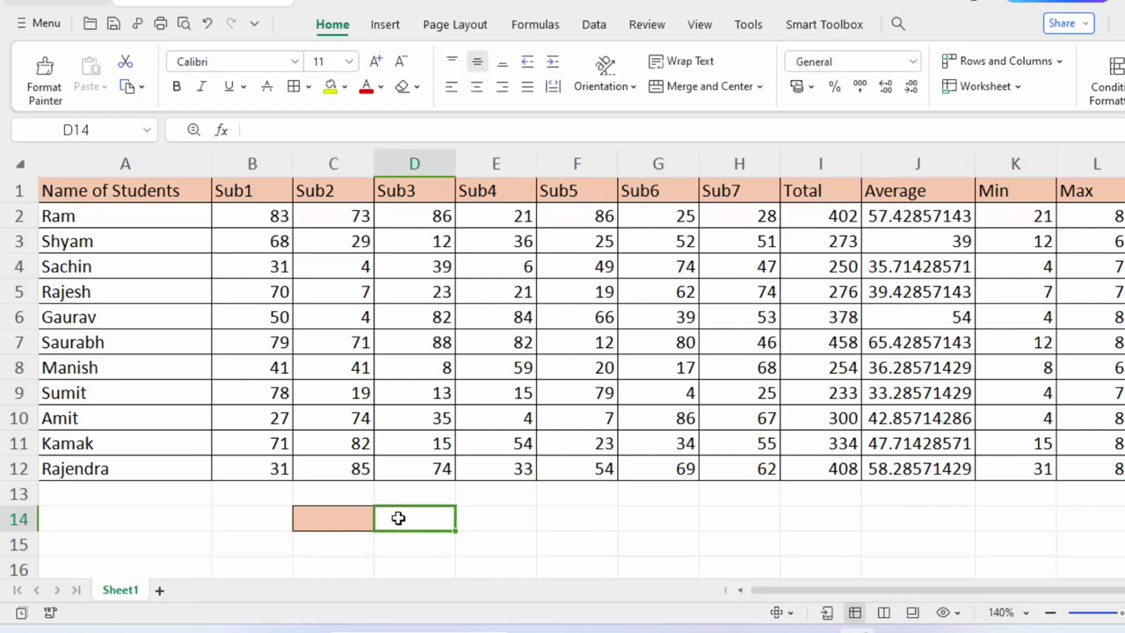
type("=")
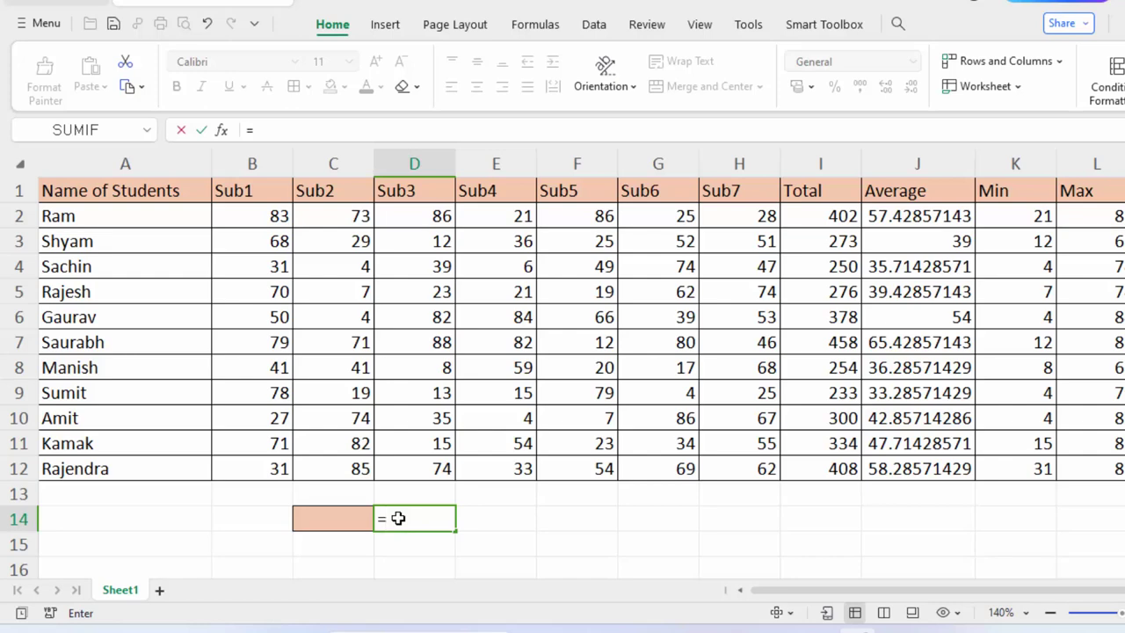
type("mat")
key("Tab")
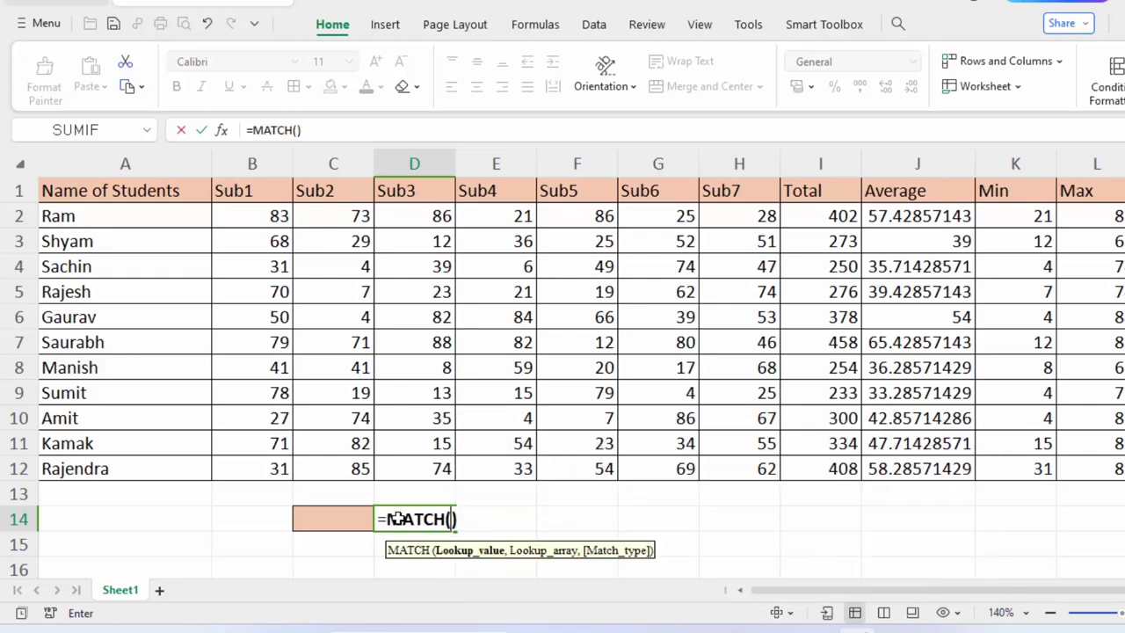
left_click(330, 519)
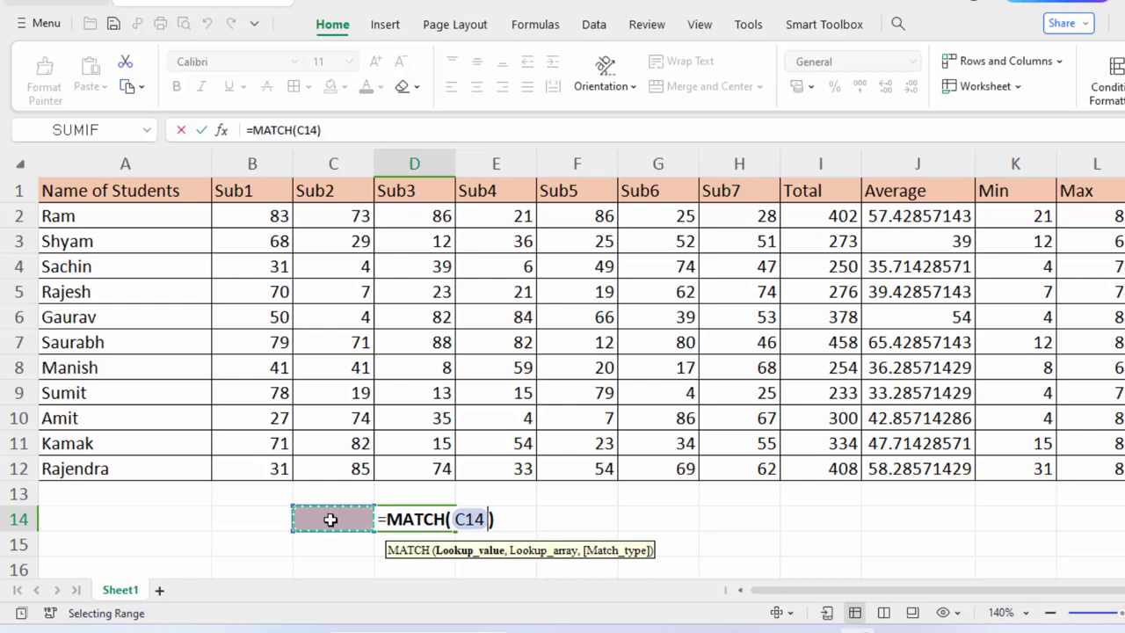
type(",")
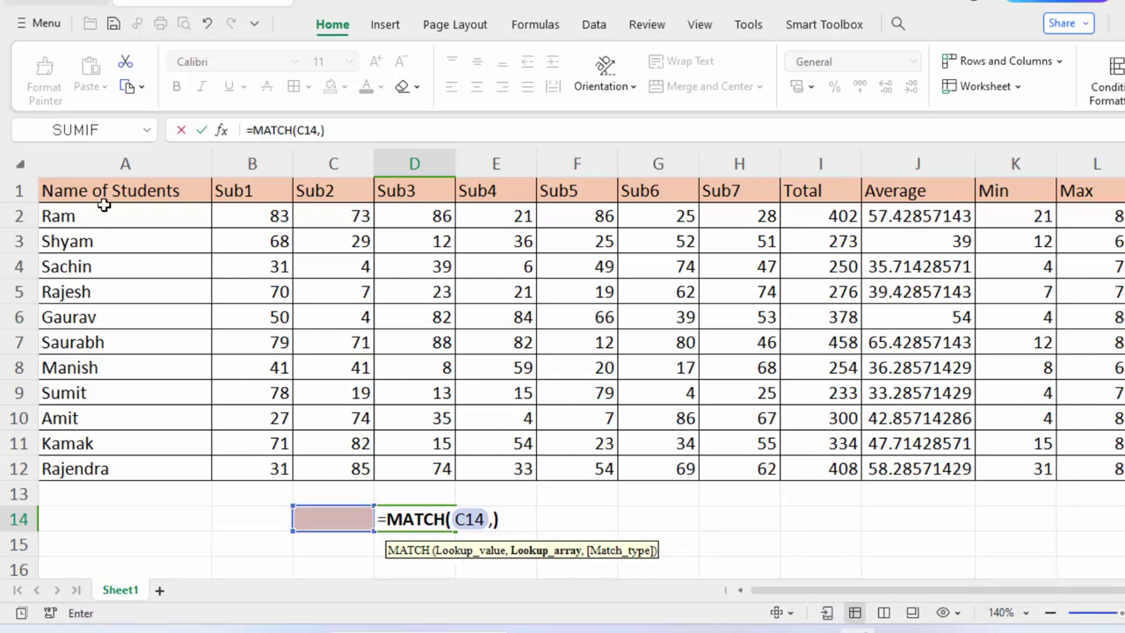
left_click_drag(105, 191, 103, 466)
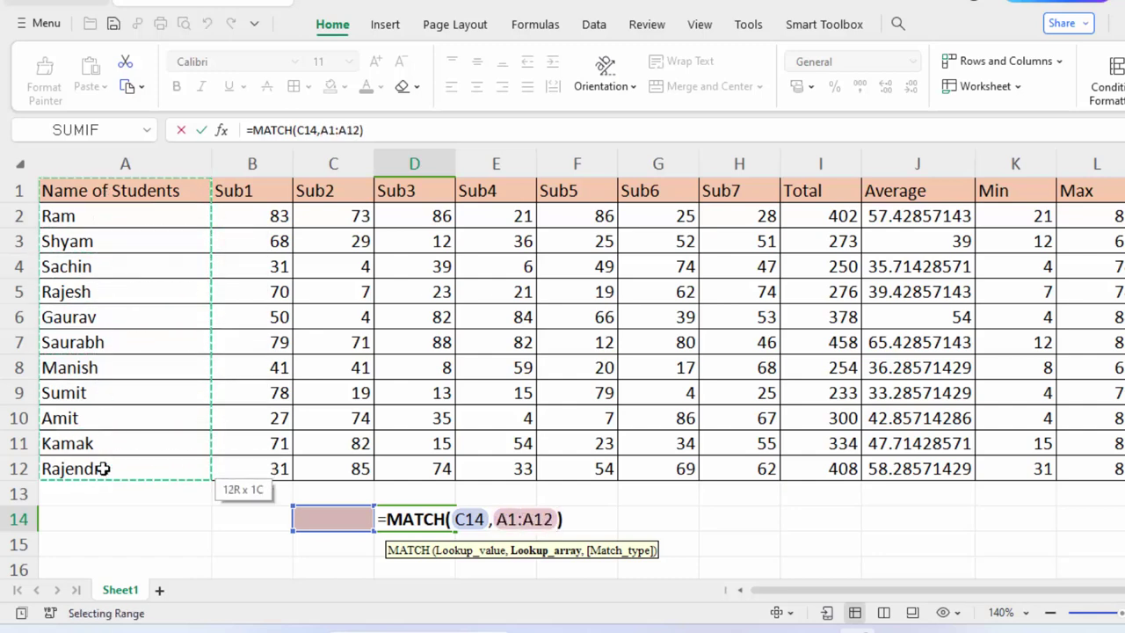
key("F4")
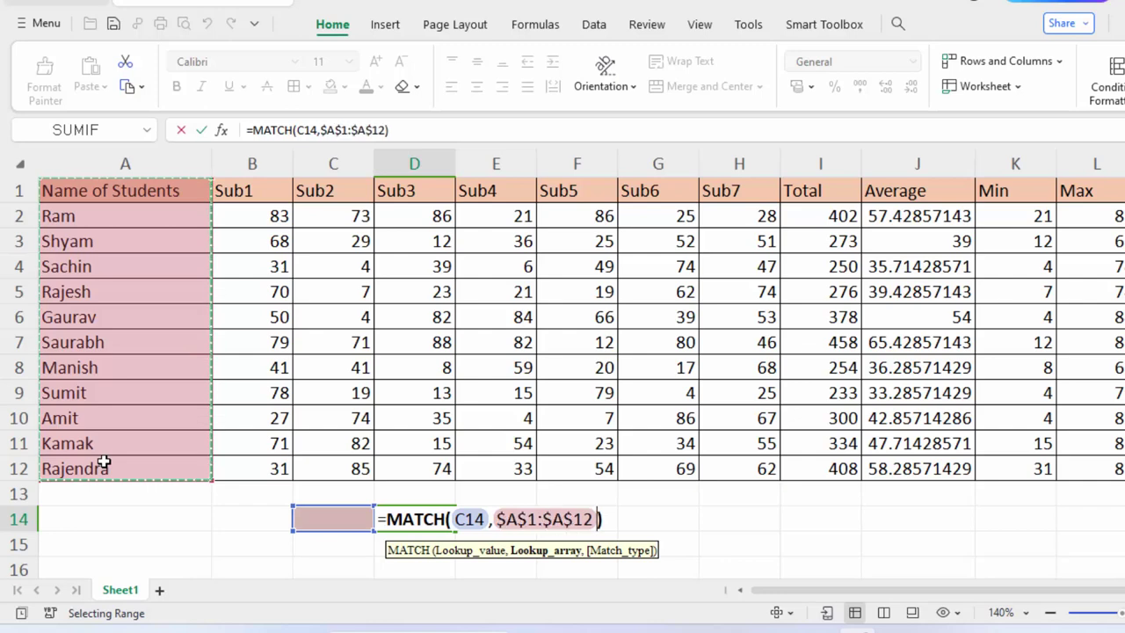
type(",0")
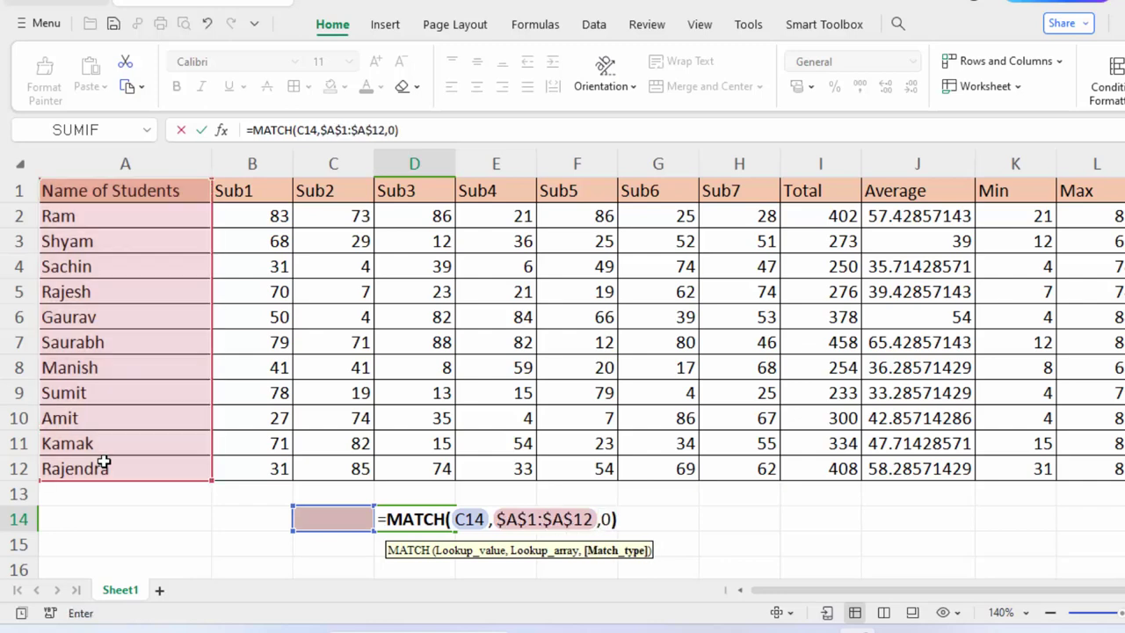
key("Return")
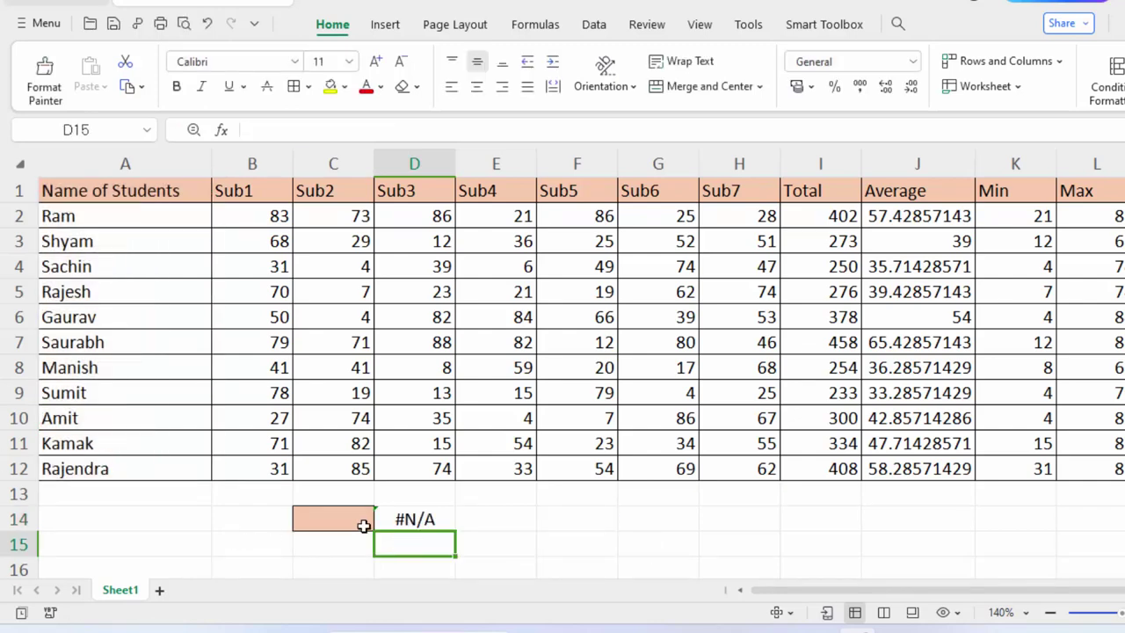
Enter Amit in C14 and count rows to confirm D14 returns 10
left_click(352, 521)
type("A")
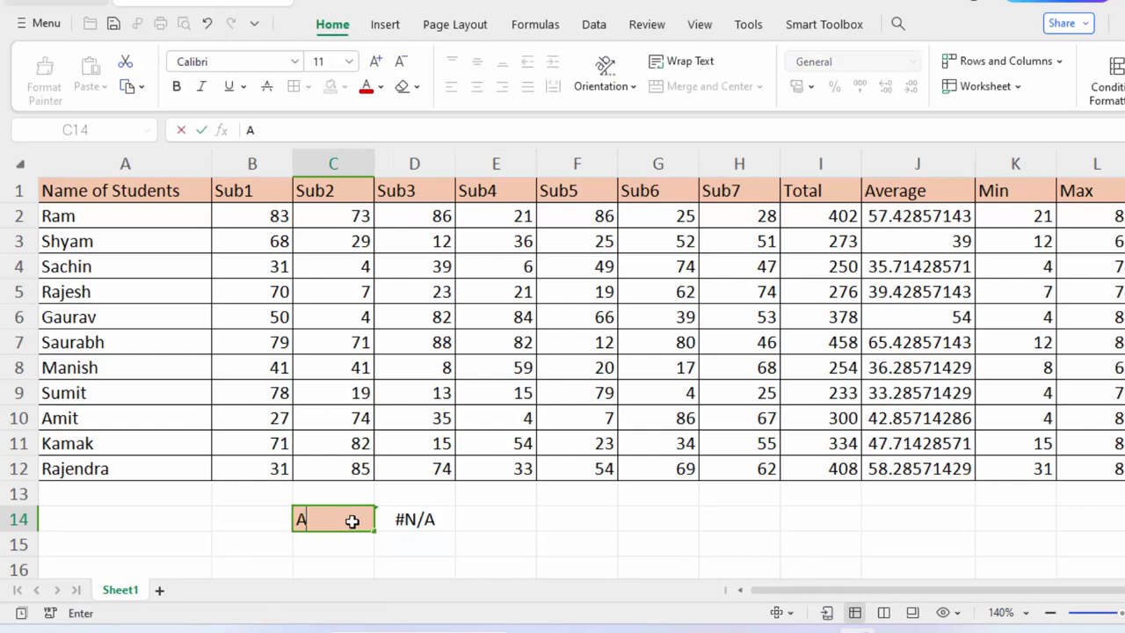
type("mit")
key("Return")
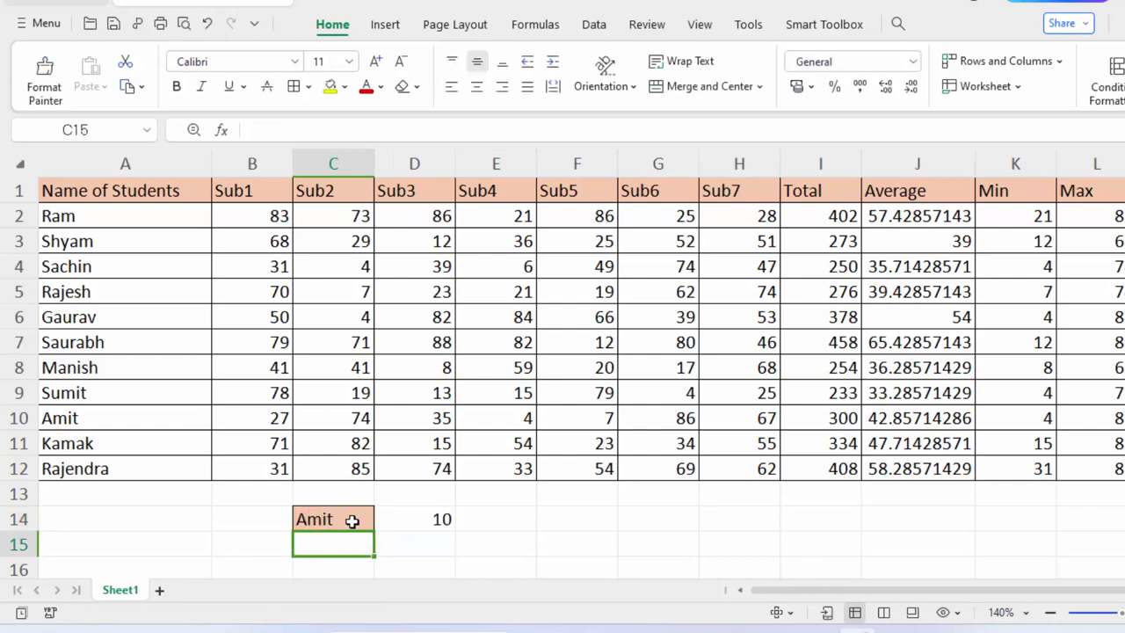
left_click(431, 517)
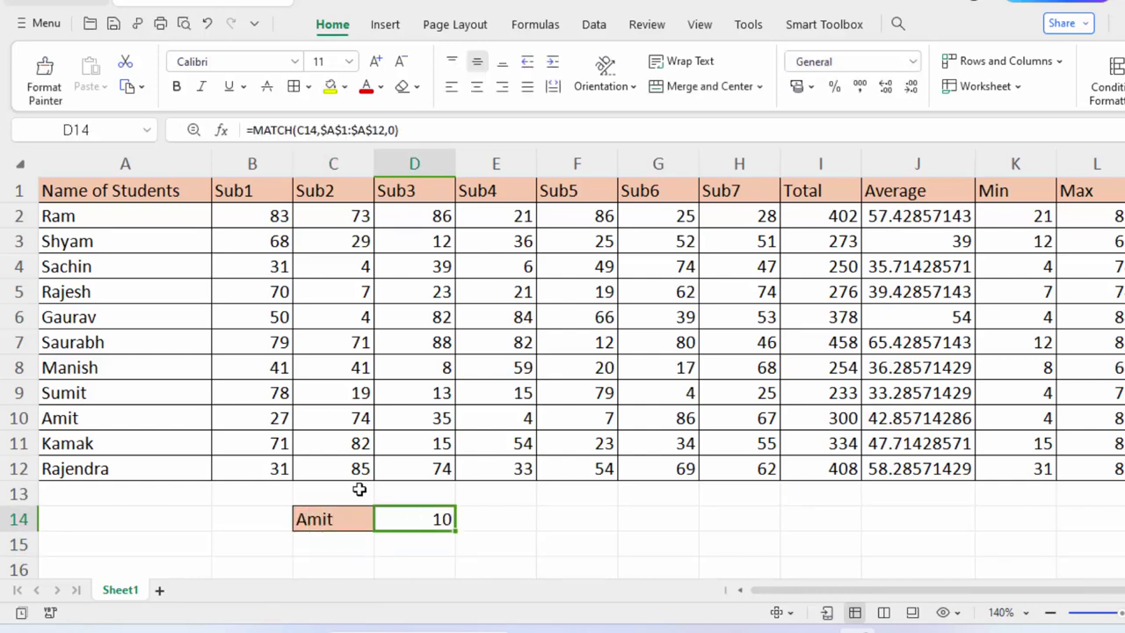
left_click(22, 190)
left_click(22, 215)
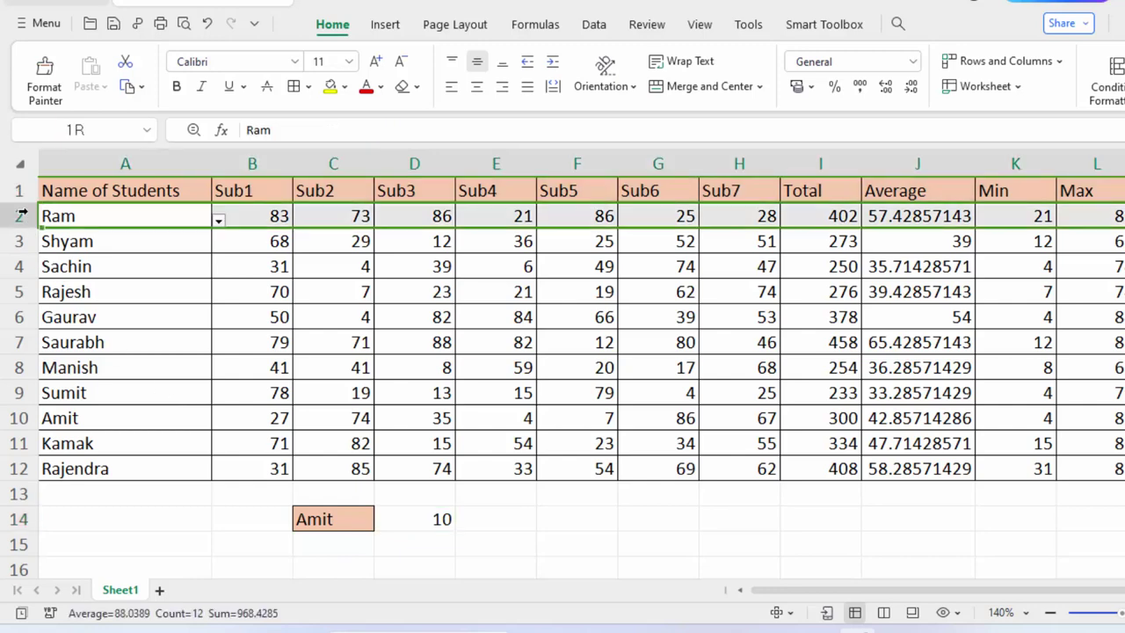
left_click(33, 240)
left_click(33, 266)
left_click(33, 292)
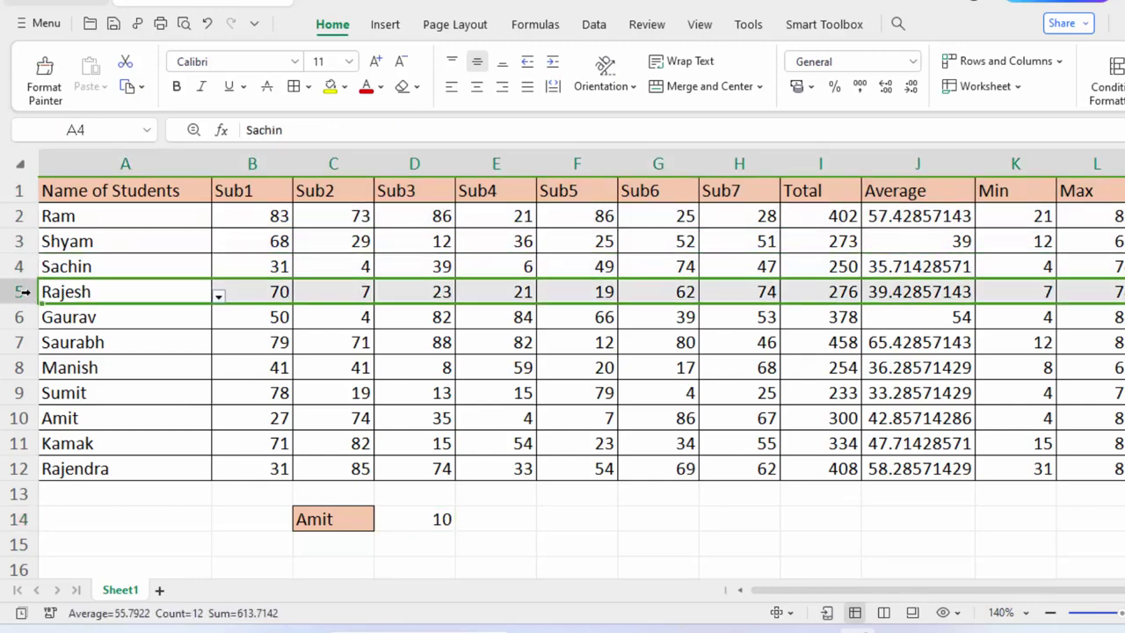
left_click(31, 316)
left_click(32, 342)
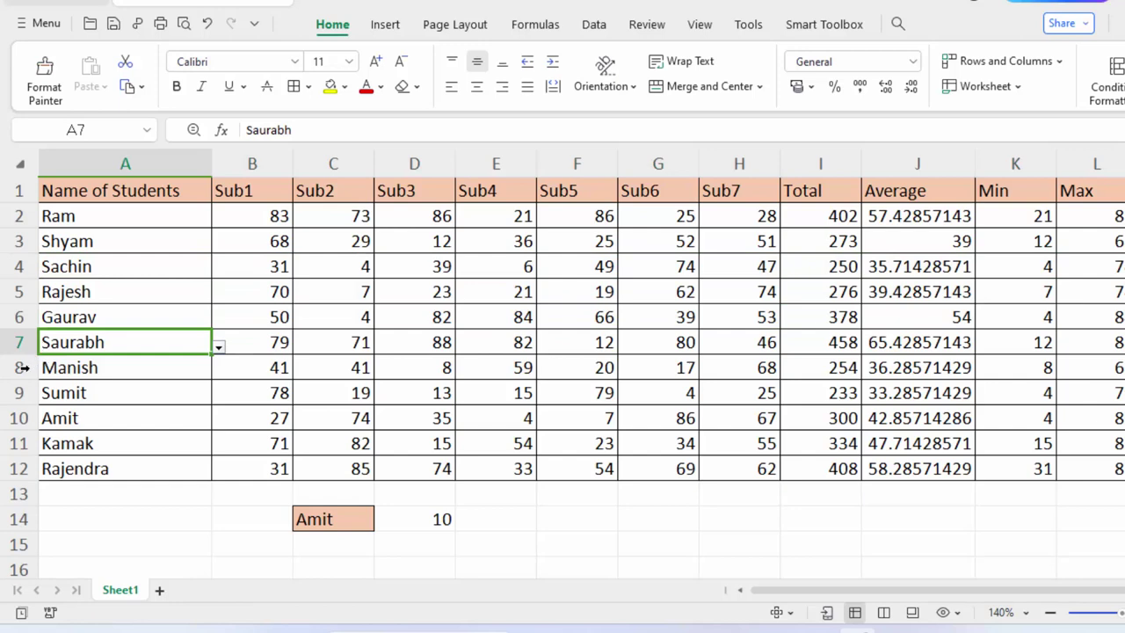
left_click(33, 368)
left_click(32, 393)
left_click(24, 418)
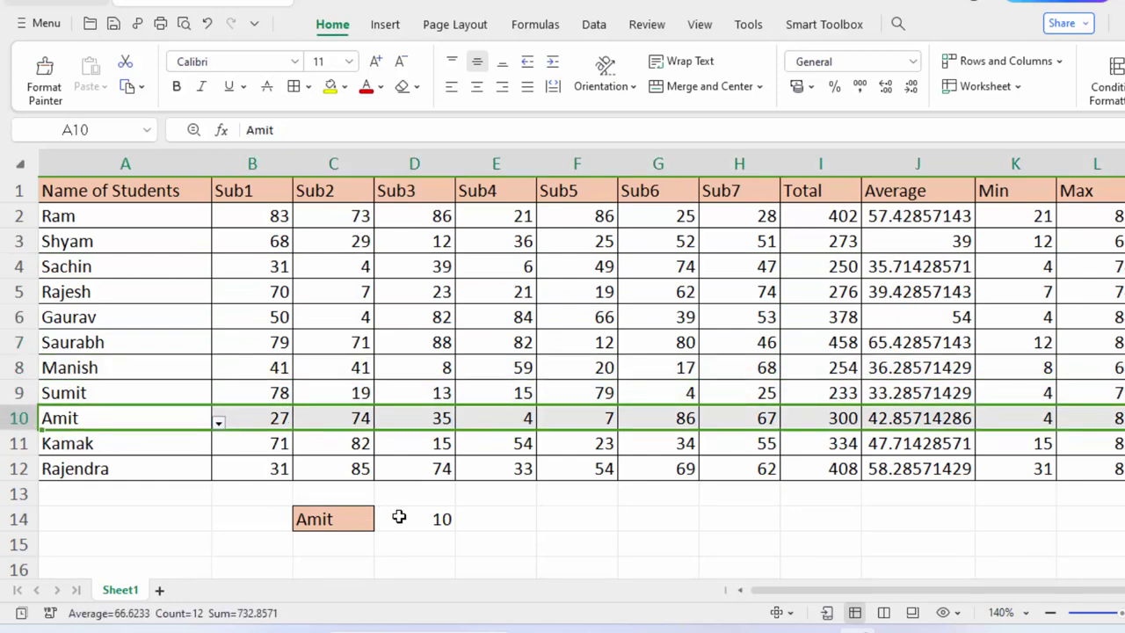
Replace Amit with Rajendra in C14 and confirm D14 returns 12 at row 12
double_click(343, 510)
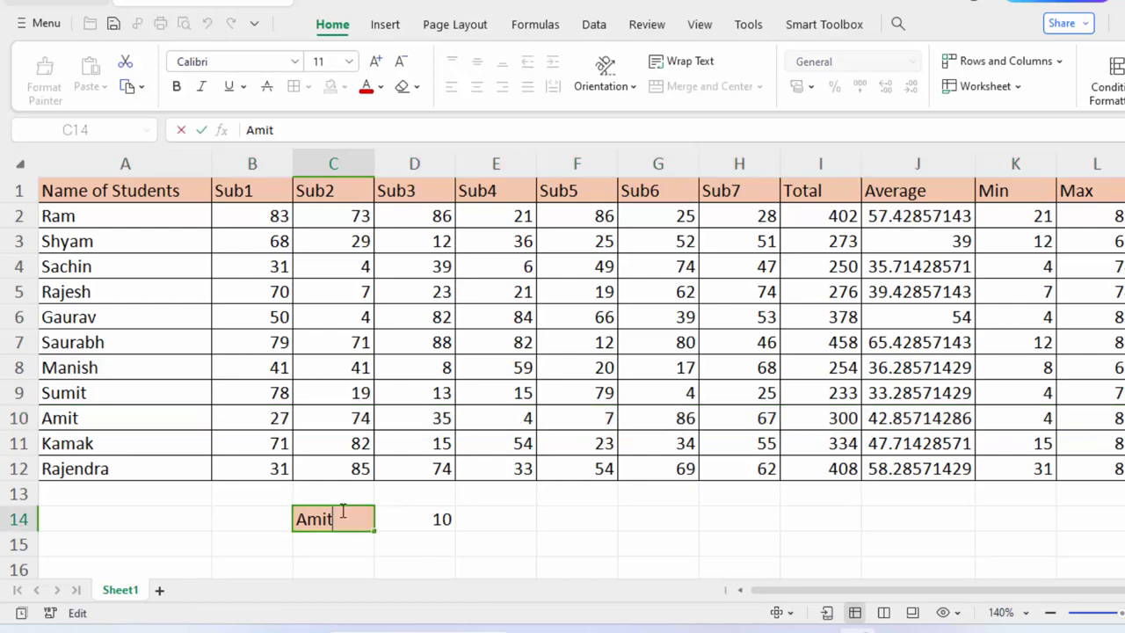
key("BackSpace")
key("BackSpace")
key("BackSpace")
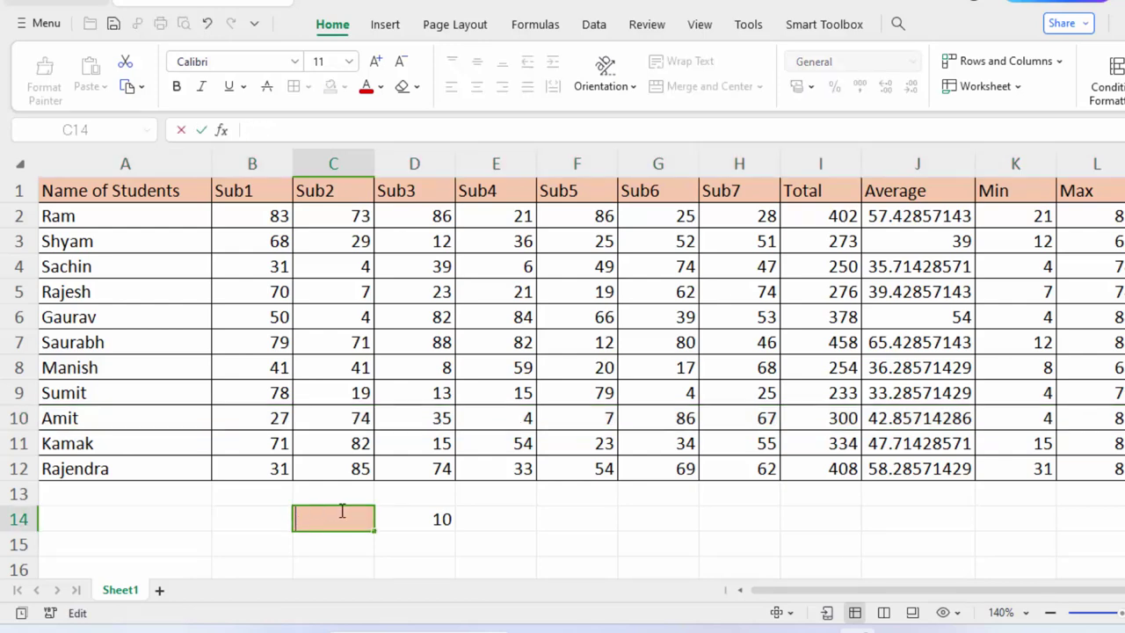
type("Raje")
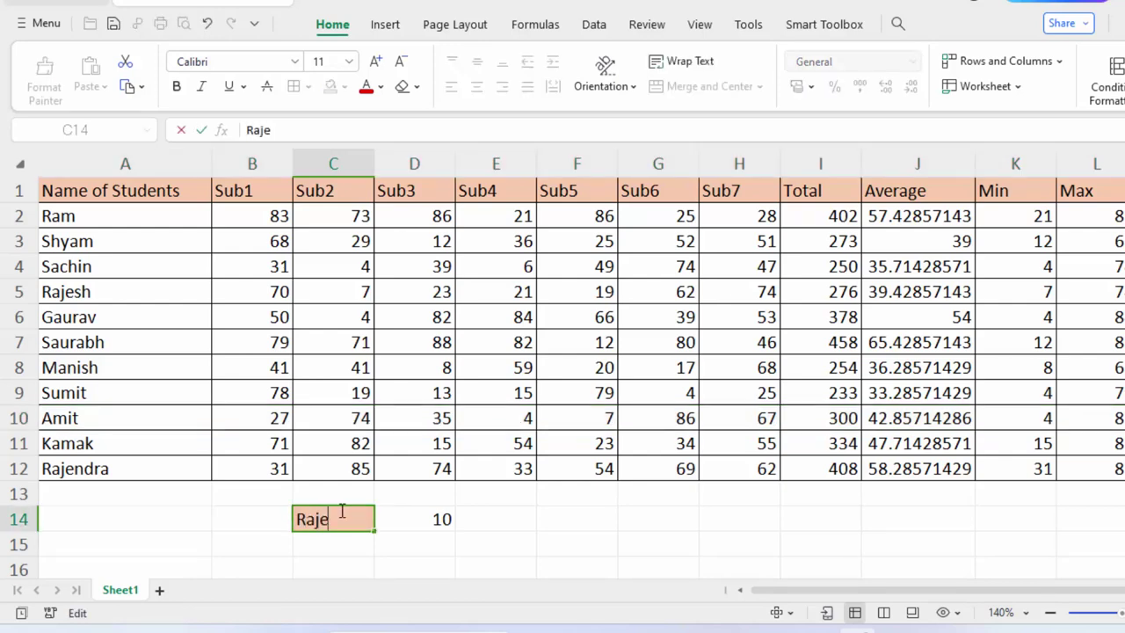
type("ndra")
key("Return")
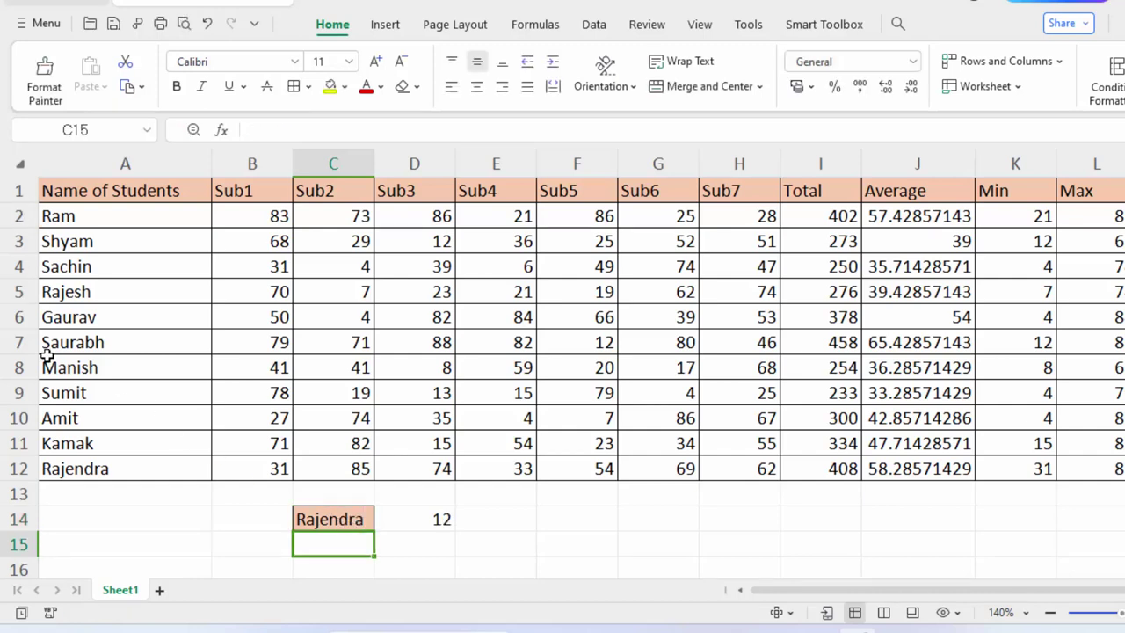
left_click(10, 468)
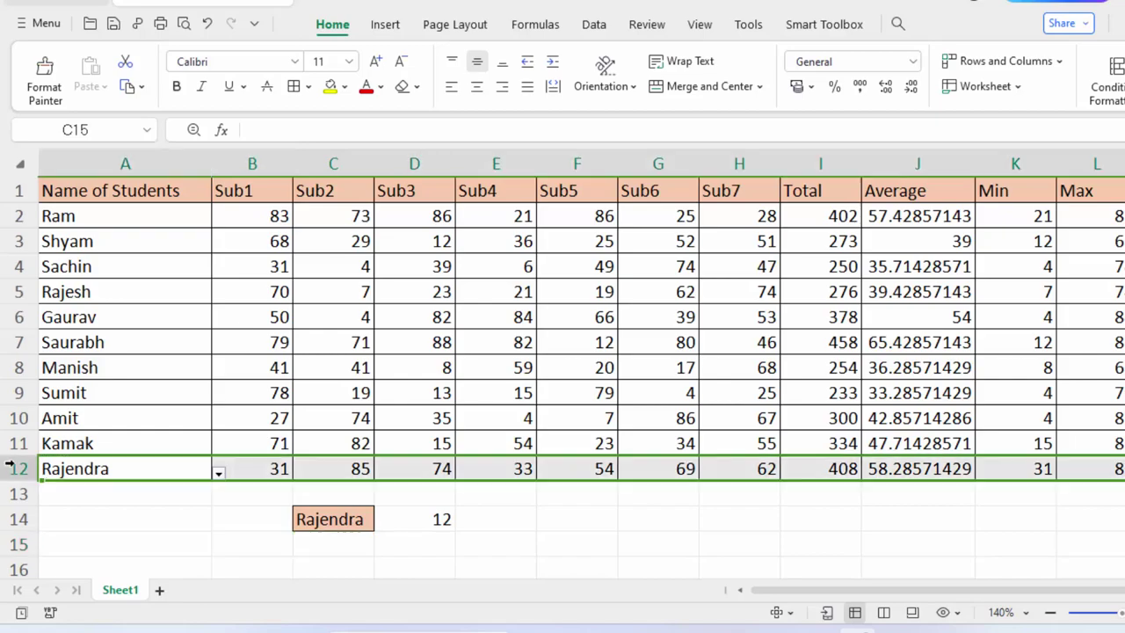